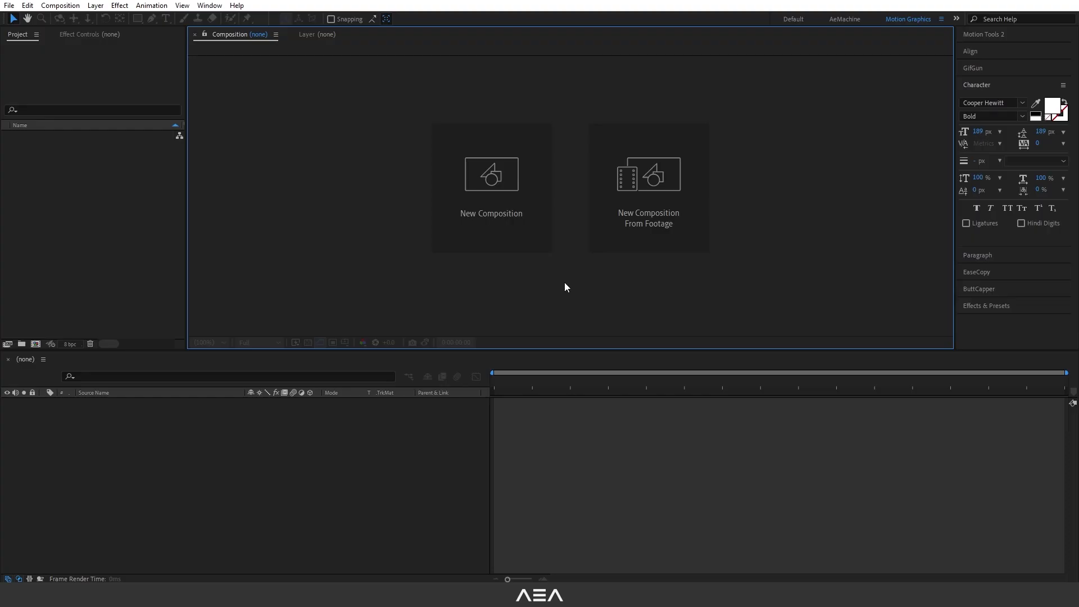
# - Import Object Along the Path Animation.ai into the project as a Composition
pyautogui.hotkey('alt', 'Tab')
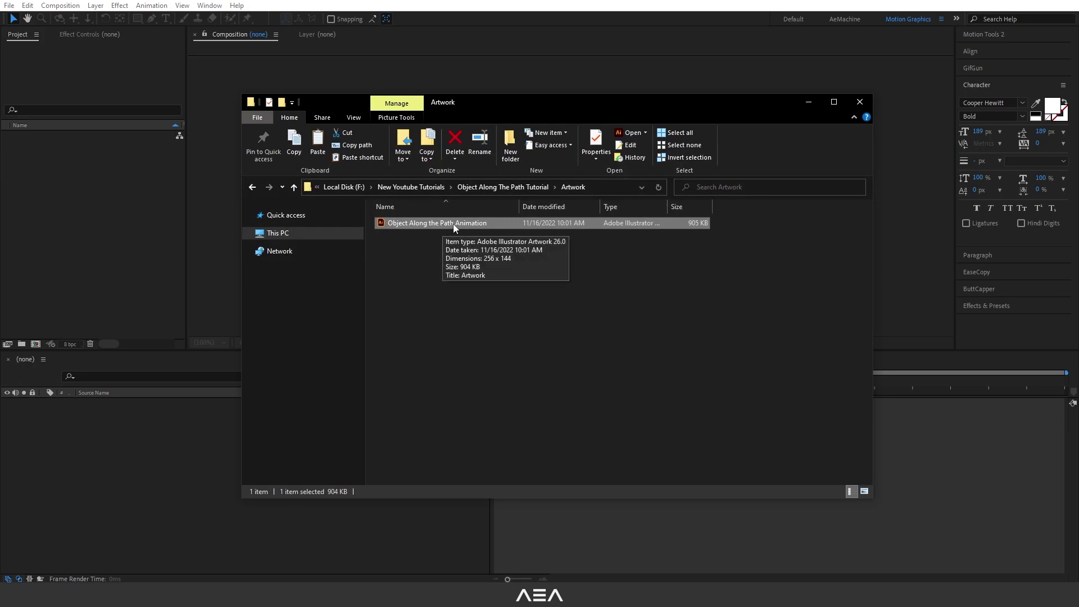
pyautogui.moveTo(453, 224); pyautogui.dragTo(66, 207)
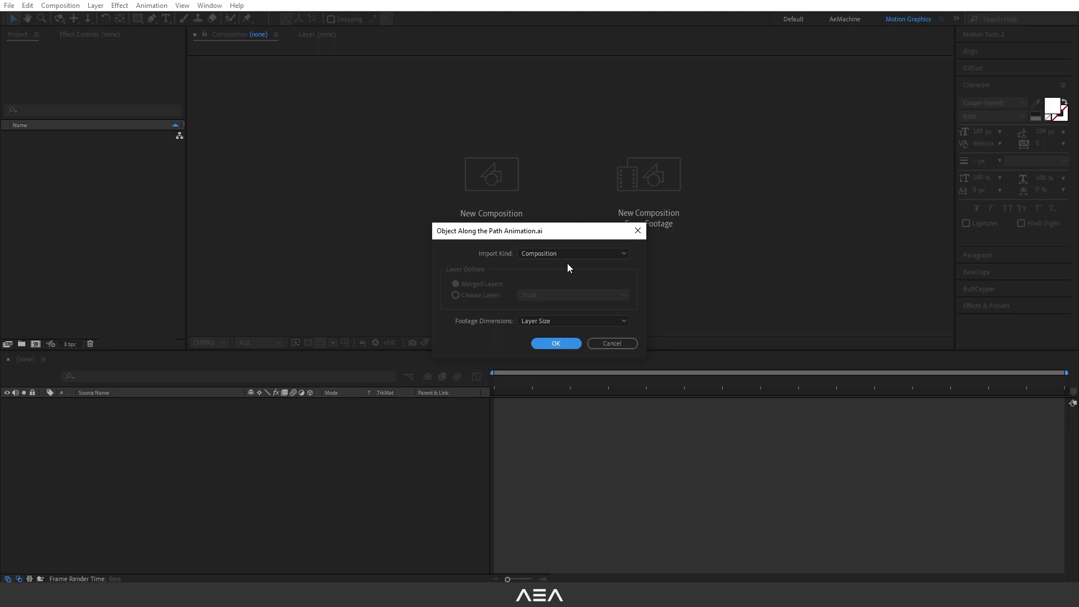
pyautogui.click(559, 344)
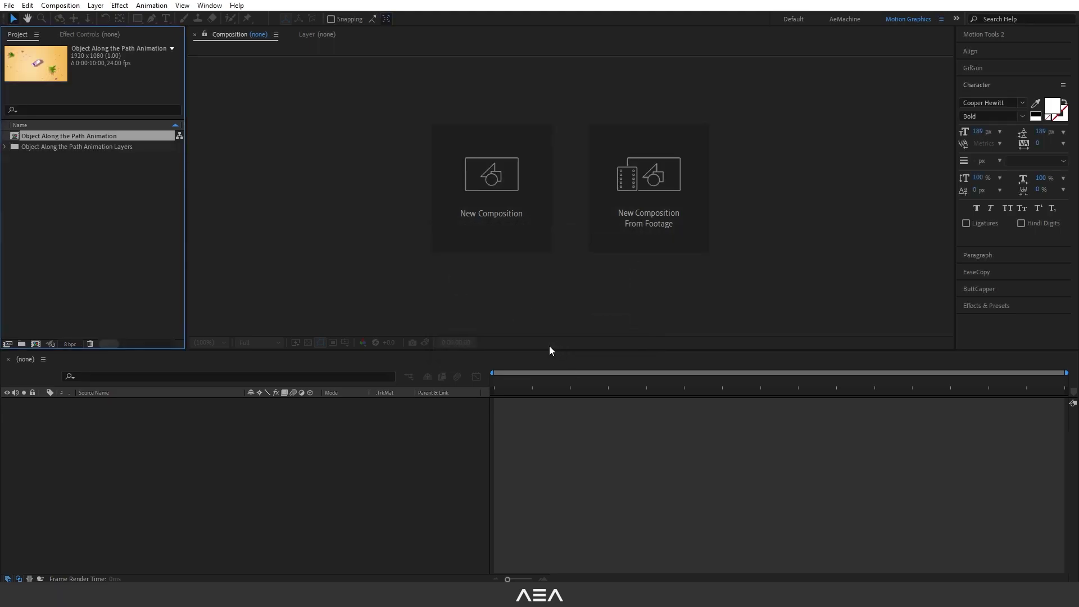
# - Open the Object Along the Path Animation comp and toggle Truck and BG visibility to check them
pyautogui.doubleClick(47, 139)
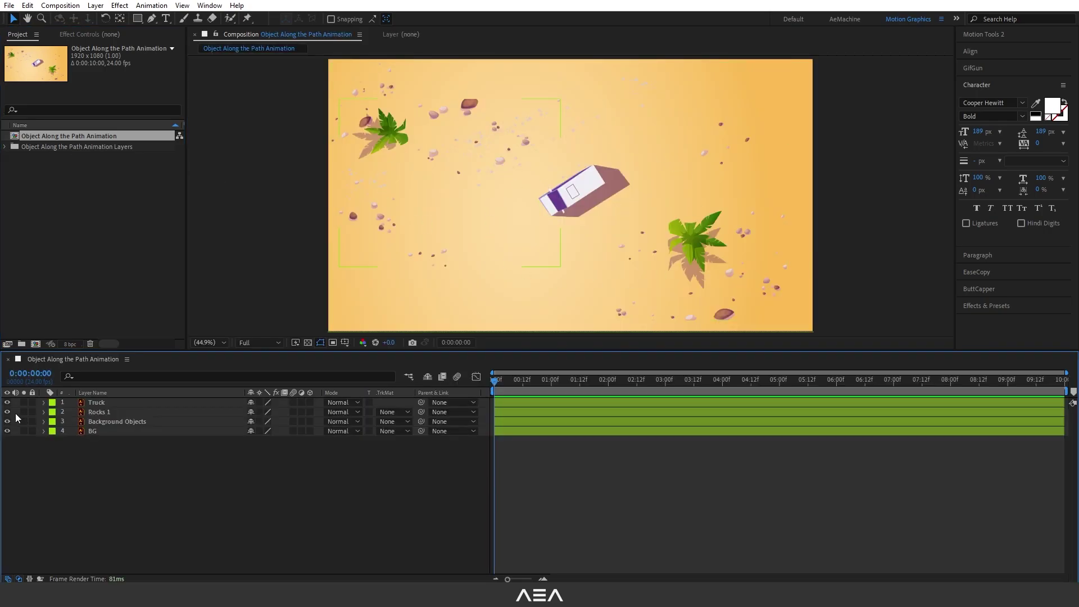
pyautogui.click(7, 402)
pyautogui.click(7, 402)
pyautogui.click(7, 428)
pyautogui.click(7, 428)
# - With the Pen tool, set no fill and a 756E7D stroke, placing the first point left of frame
pyautogui.click(152, 22)
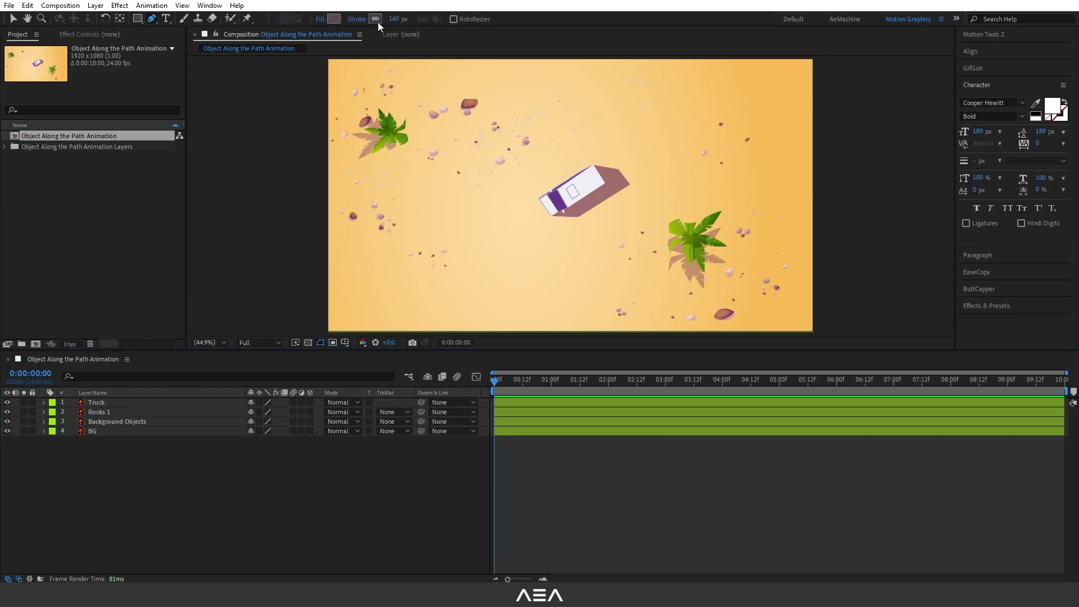
pyautogui.click(319, 20)
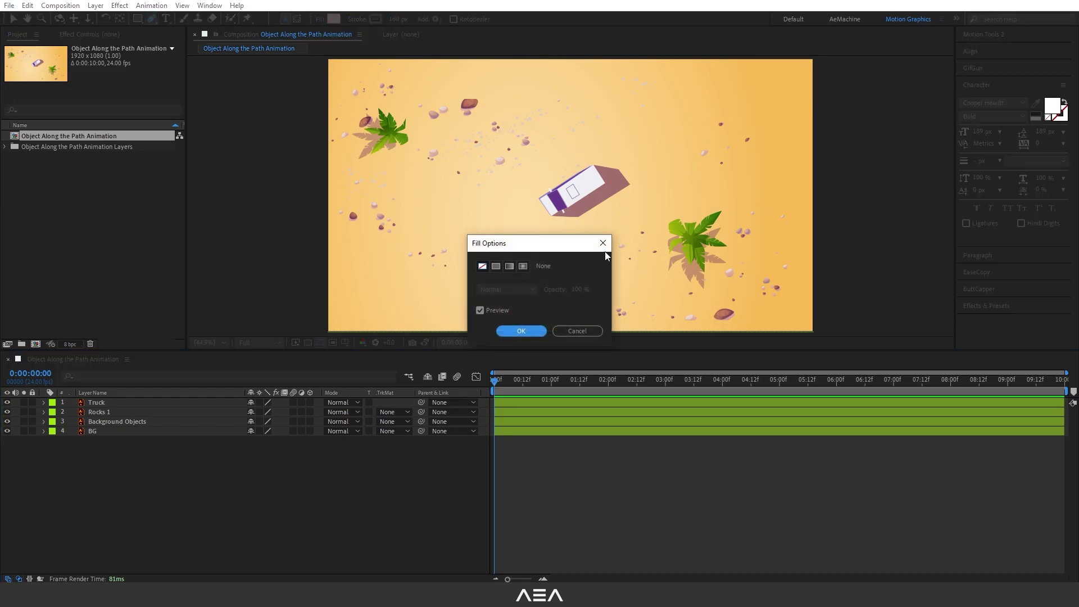
pyautogui.click(481, 267)
pyautogui.click(531, 331)
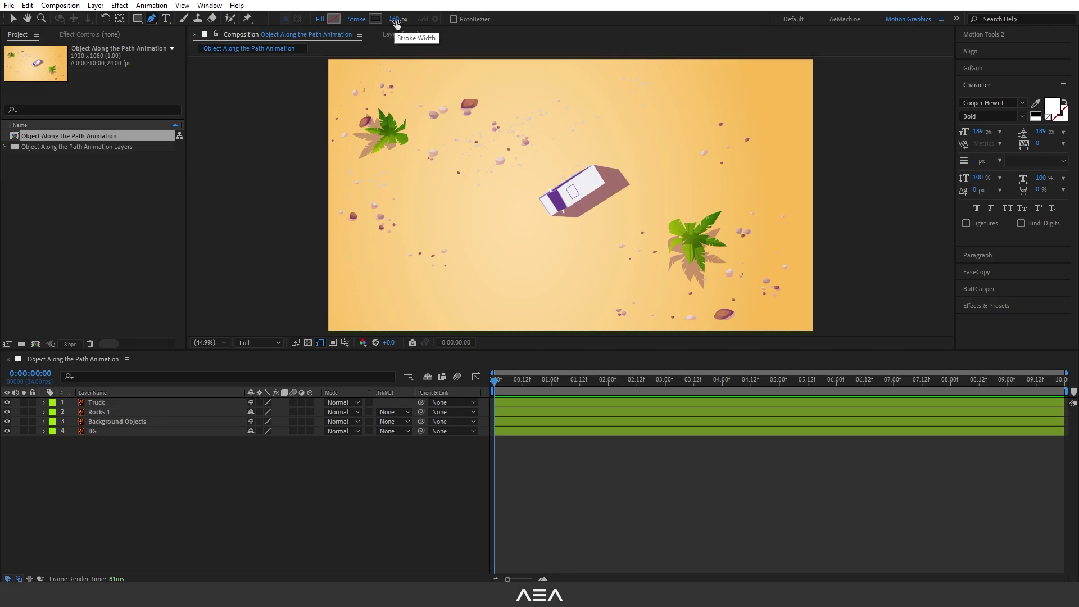
pyautogui.click(376, 20)
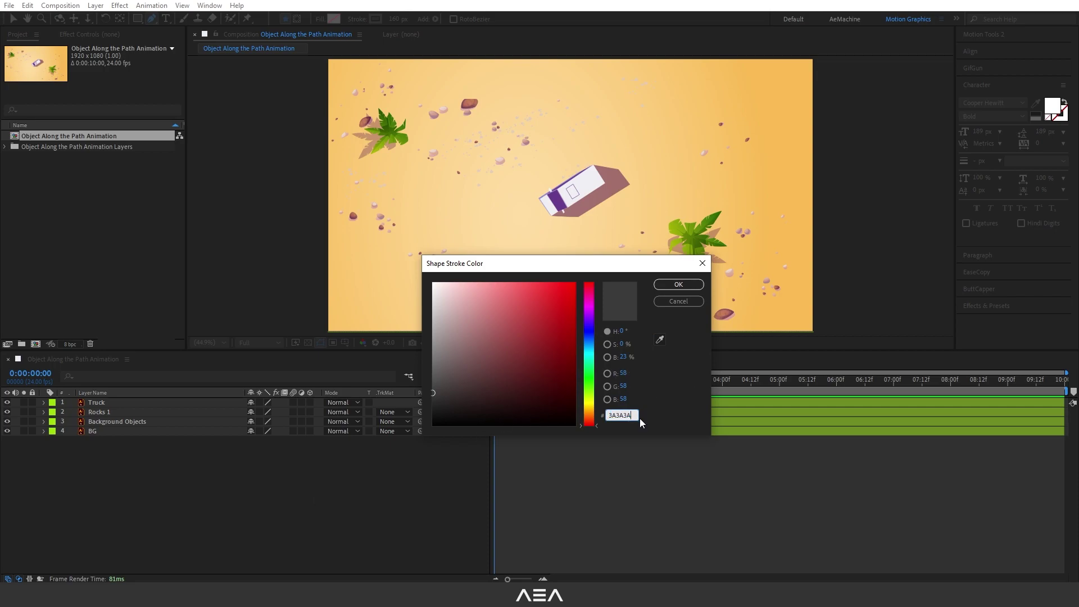
pyautogui.write('756E7D')
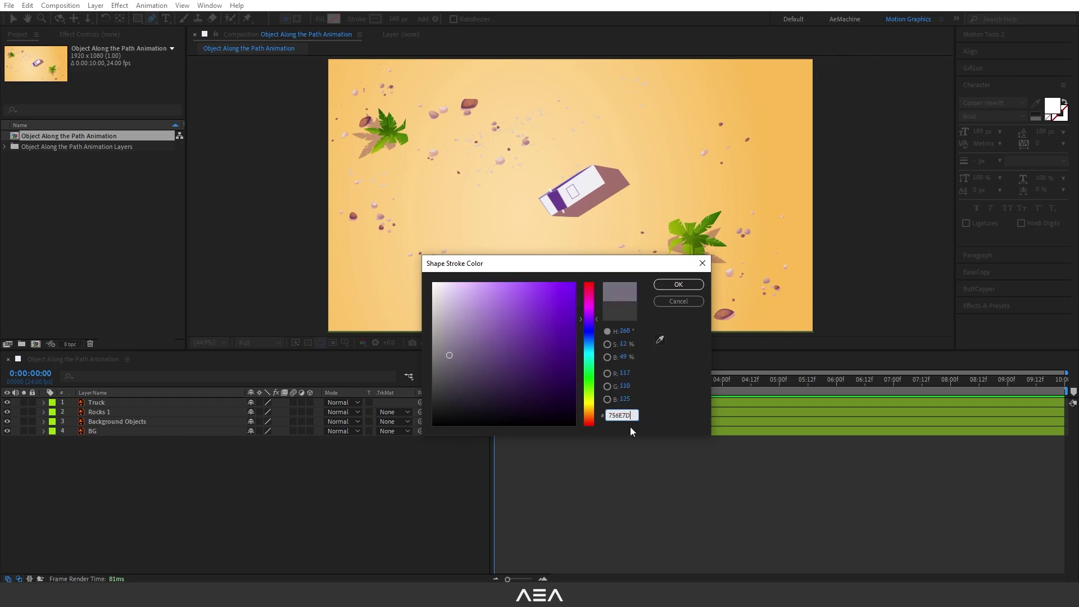
pyautogui.click(676, 286)
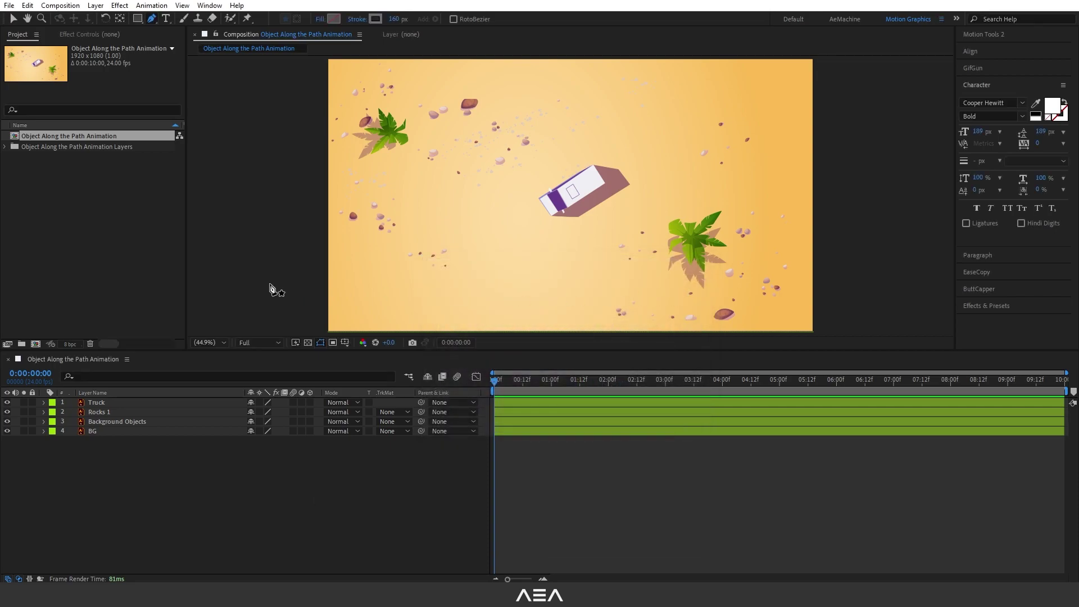
pyautogui.click(303, 291)
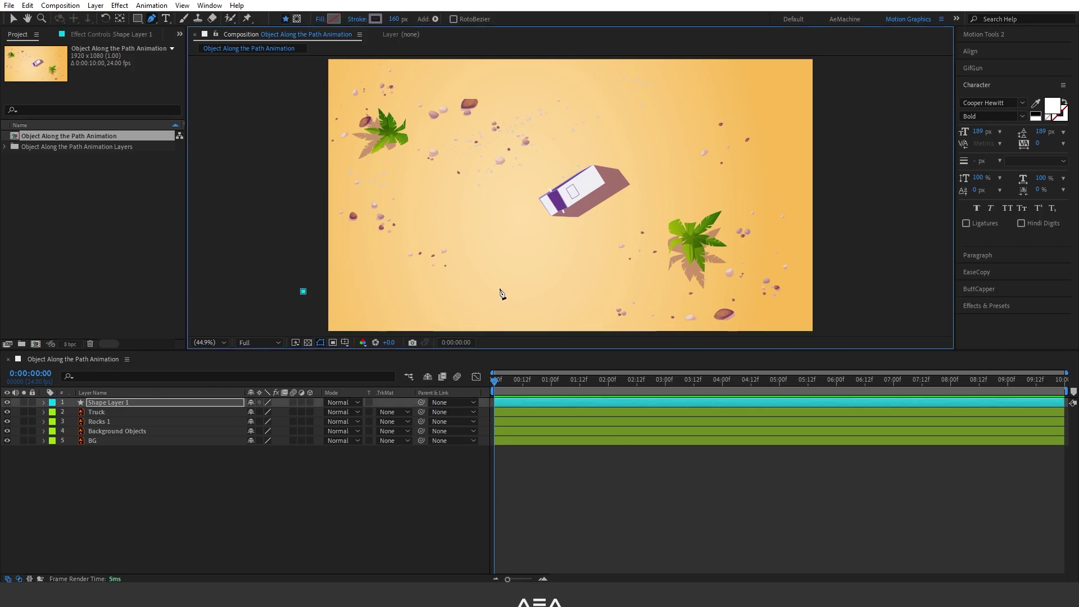
# - Draw the road curving up through the frame centre to beyond the top-right, smoothing the middle bend
pyautogui.moveTo(500, 288)
pyautogui.mouseDown()
pyautogui.moveTo(540, 282)
pyautogui.moveTo(564, 260)
pyautogui.mouseUp()
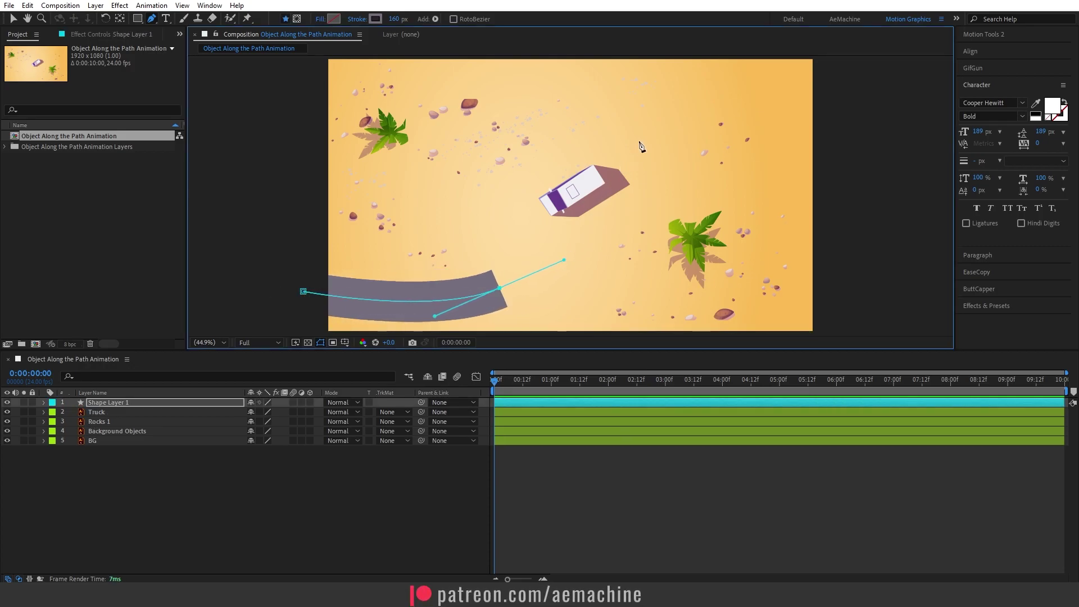
pyautogui.moveTo(625, 158); pyautogui.dragTo(693, 103)
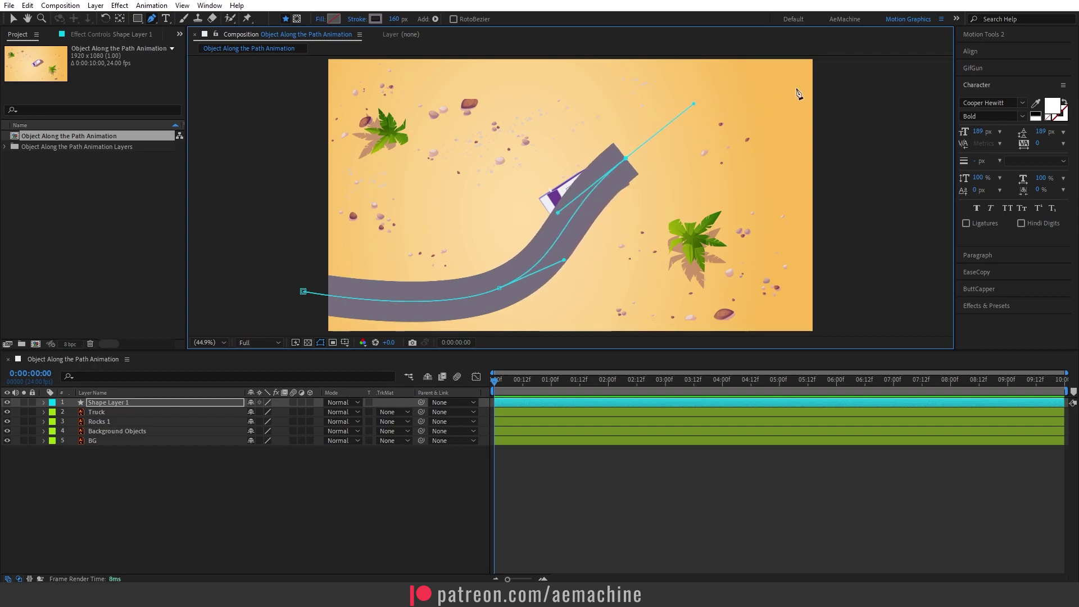
pyautogui.moveTo(841, 86); pyautogui.dragTo(930, 89)
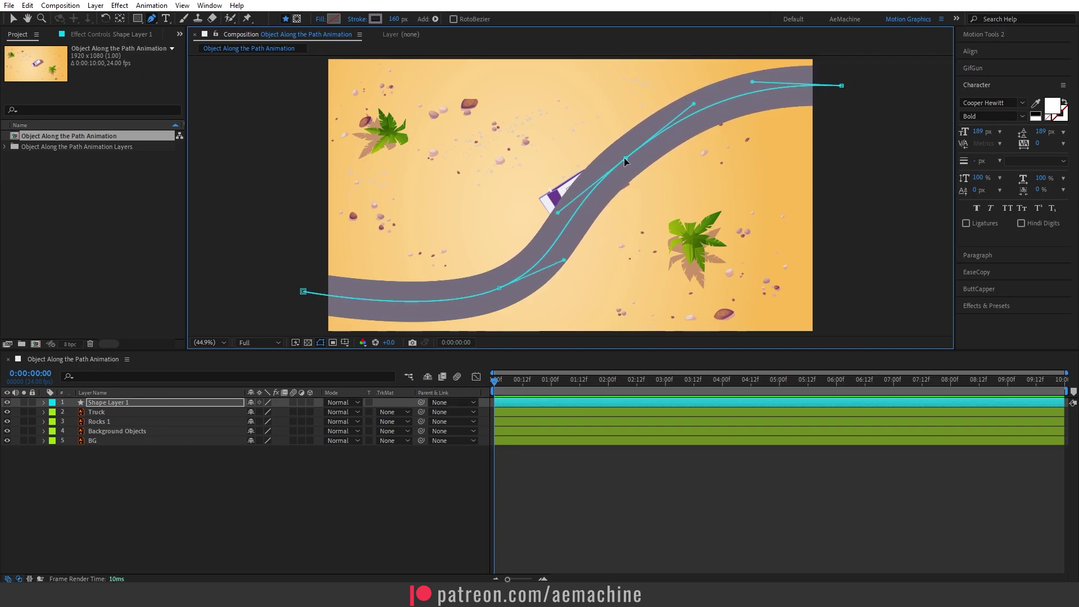
pyautogui.moveTo(557, 211); pyautogui.dragTo(549, 226)
pyautogui.moveTo(693, 103); pyautogui.dragTo(693, 90)
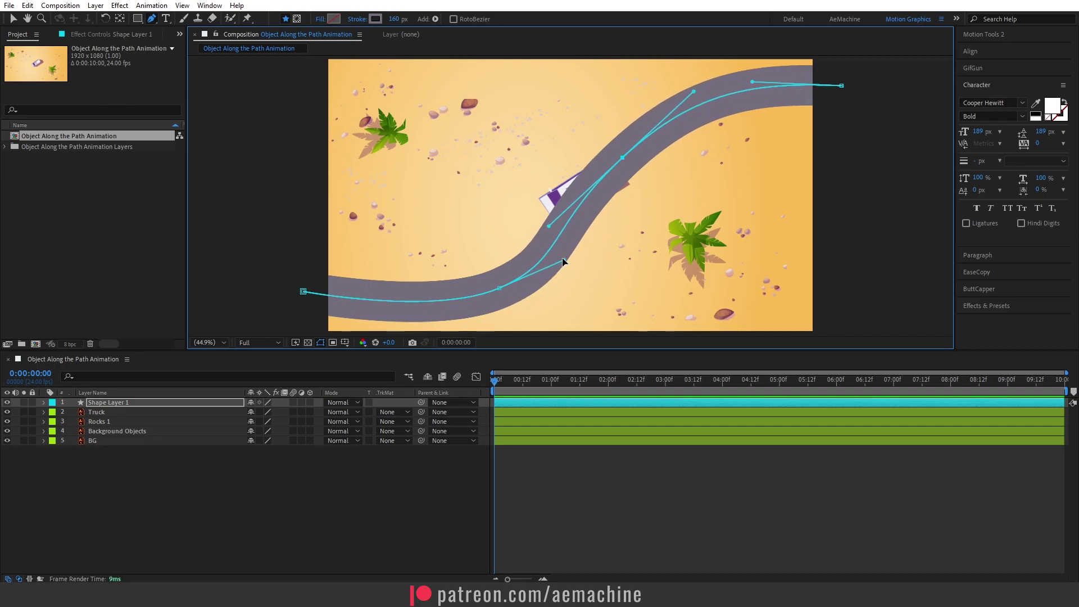
pyautogui.moveTo(564, 259); pyautogui.dragTo(567, 256)
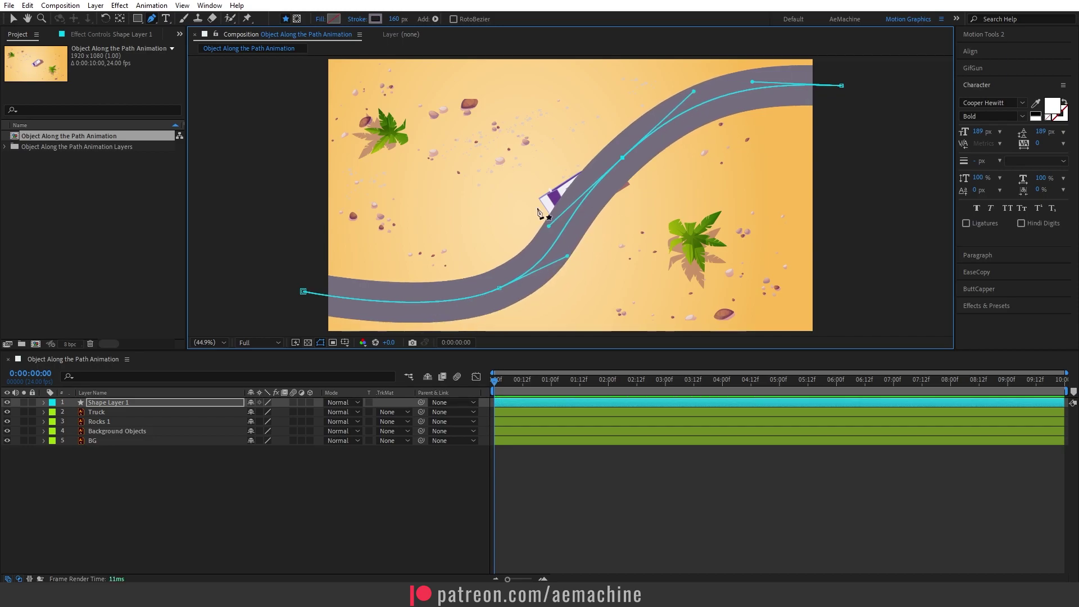
pyautogui.click(110, 402)
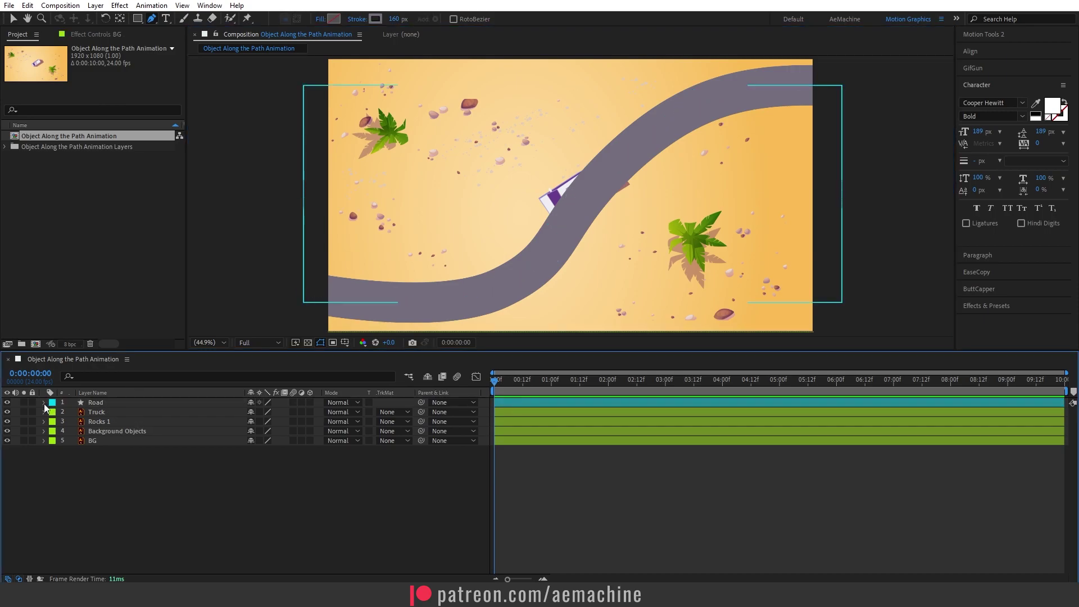
# - In Road's Contents > Shape 1, duplicate Stroke 1 and move Stroke 2 above it
pyautogui.click(44, 402)
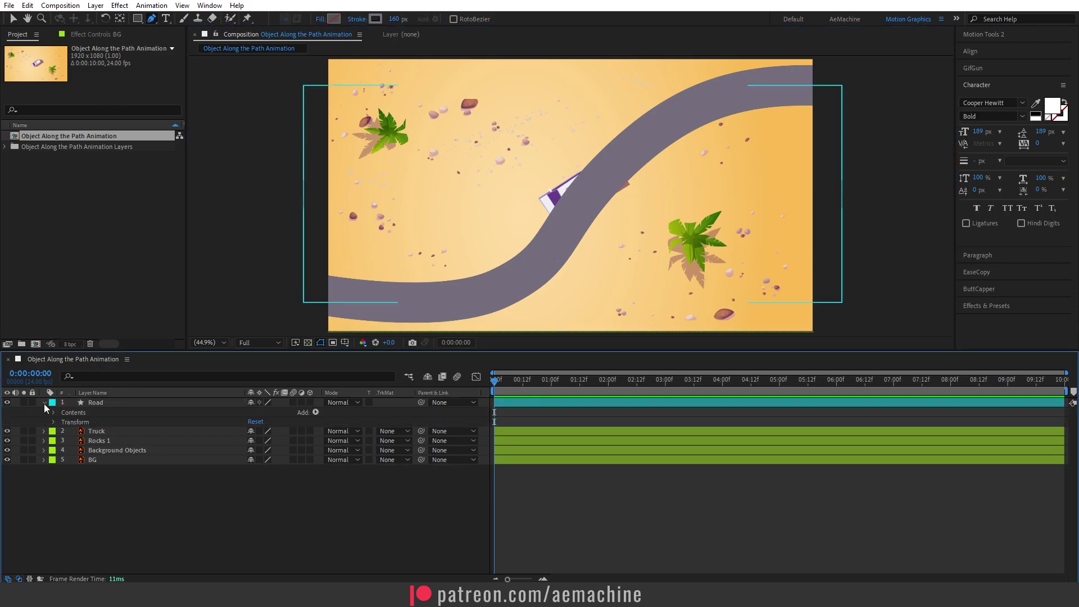
pyautogui.click(53, 412)
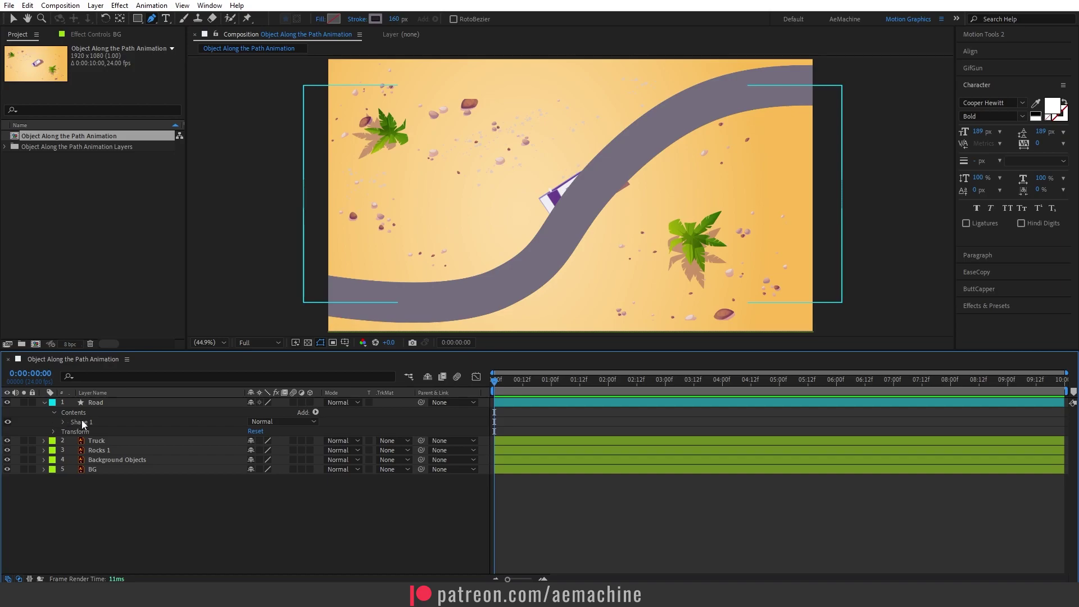
pyautogui.click(86, 421)
pyautogui.click(63, 422)
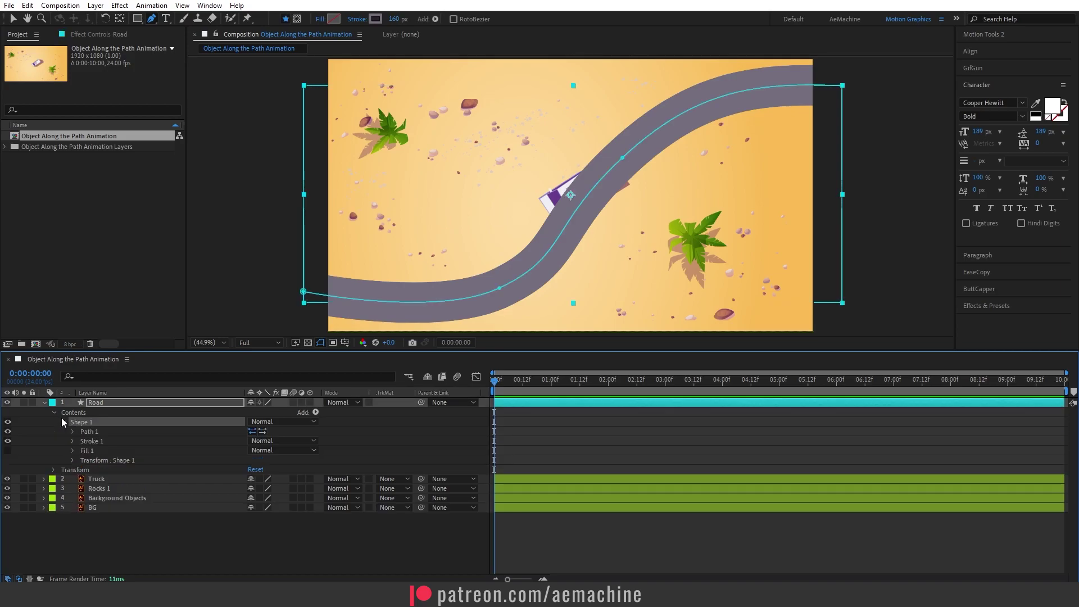
pyautogui.click(93, 442)
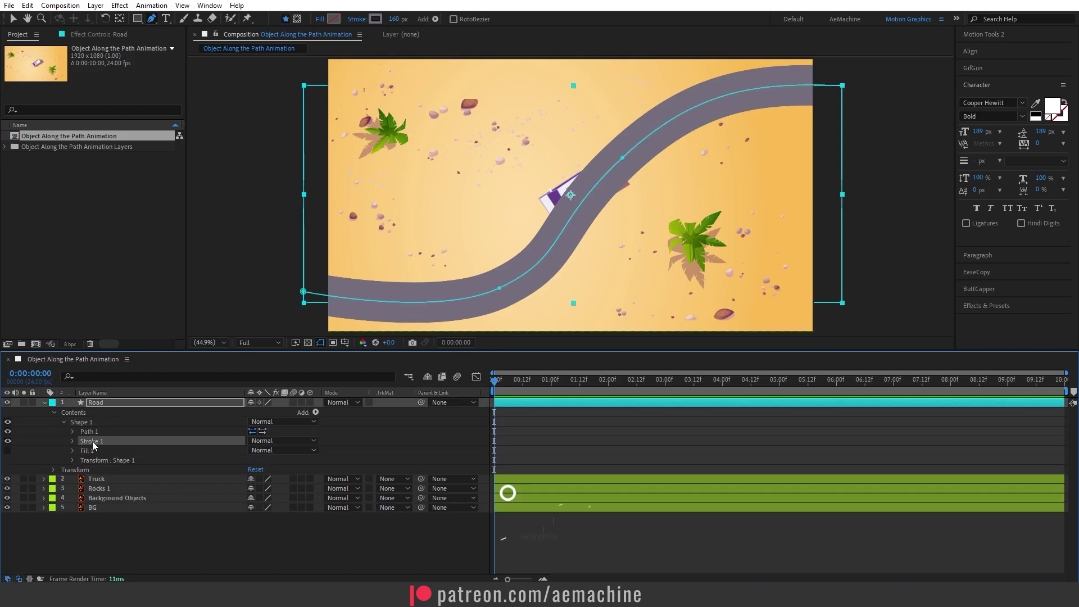
pyautogui.hotkey('ctrl', 'd')
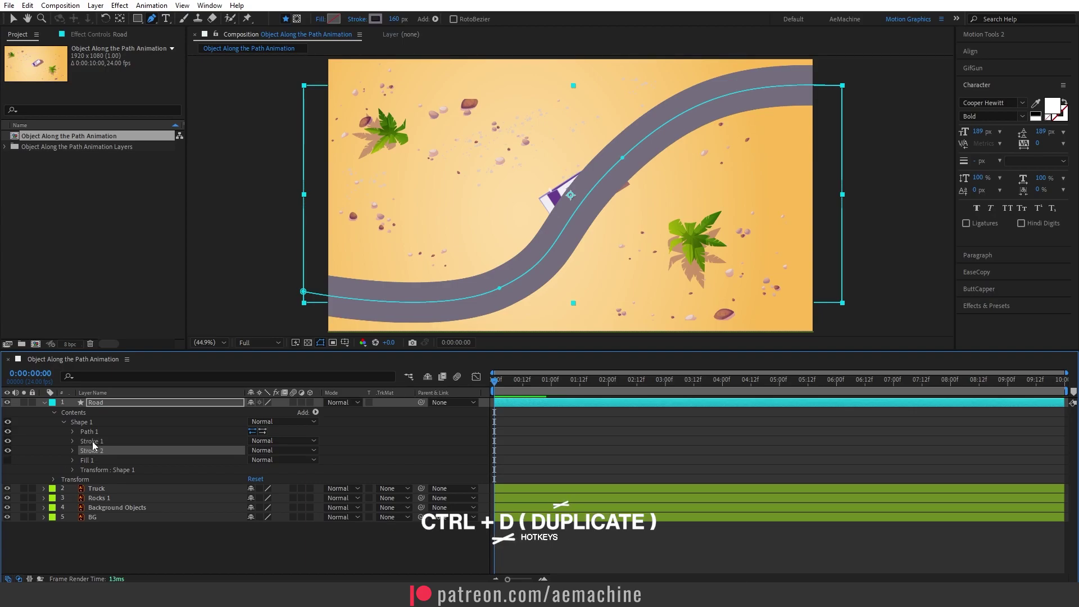
pyautogui.moveTo(107, 452); pyautogui.dragTo(113, 438)
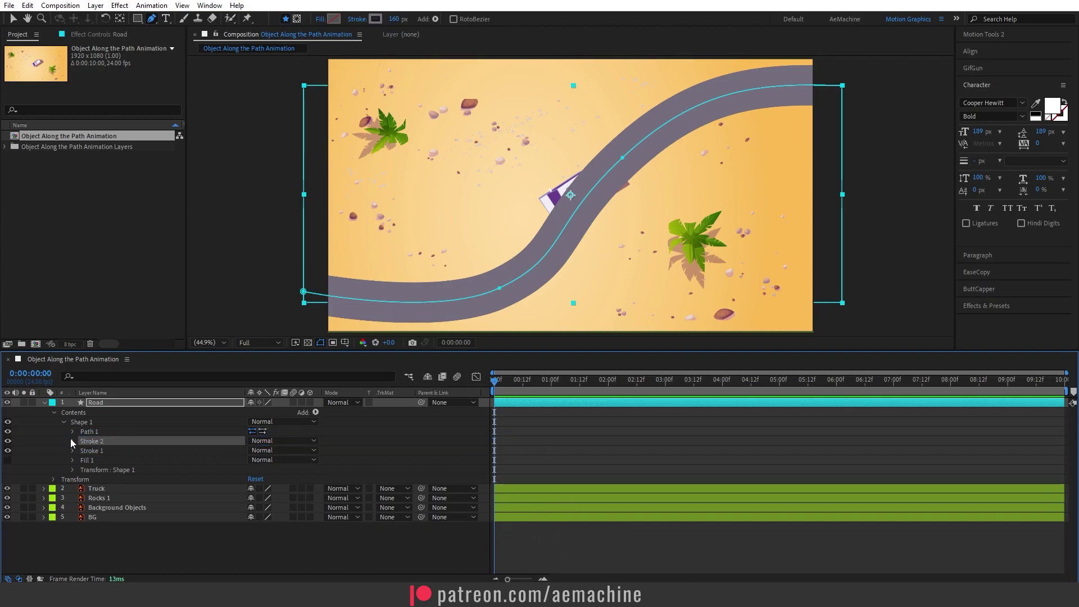
pyautogui.click(73, 441)
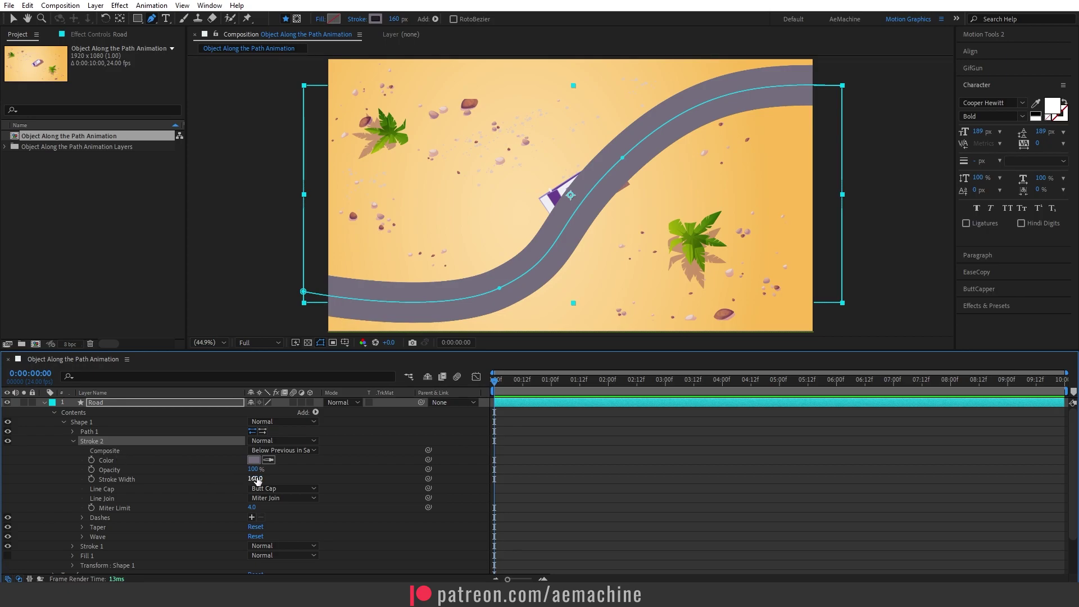
# - Set Stroke 2 to colour FFC56F and width 17
pyautogui.moveTo(258, 479); pyautogui.dragTo(221, 477)
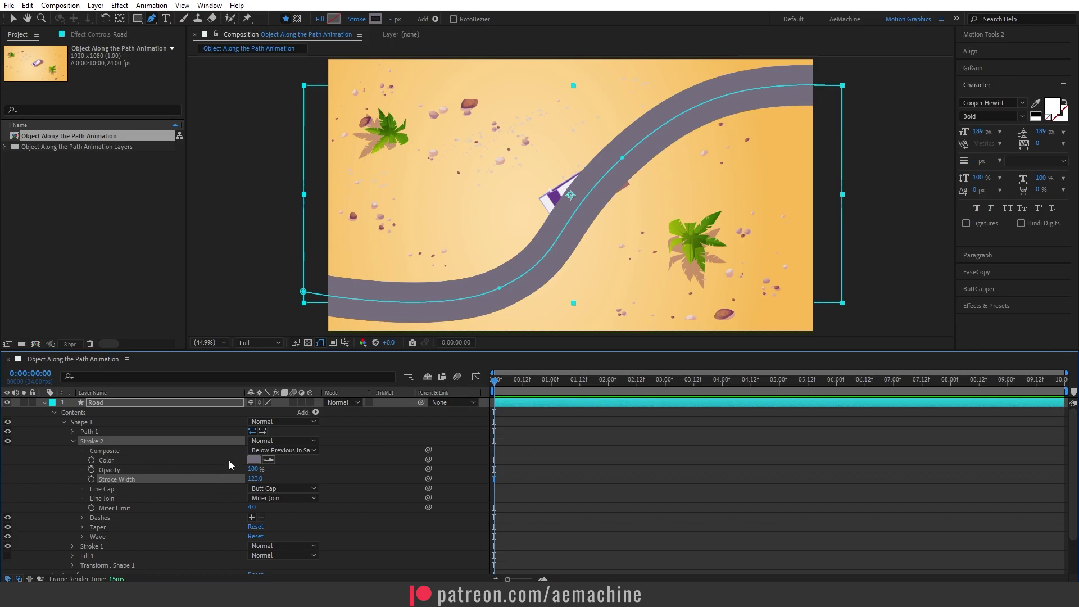
pyautogui.click(253, 461)
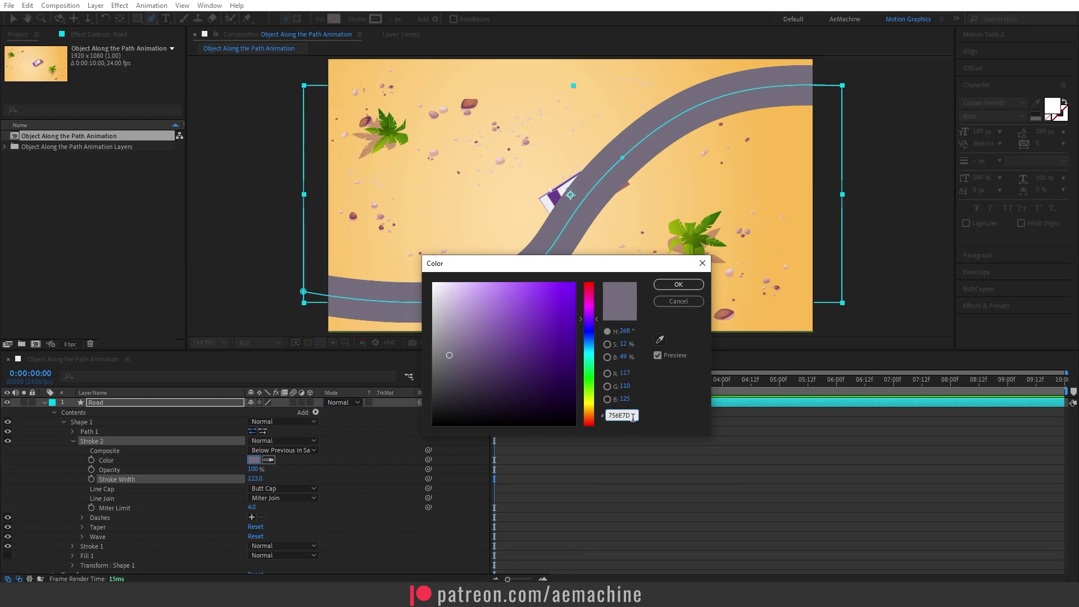
pyautogui.write('FFC56F')
pyautogui.press('Tab')
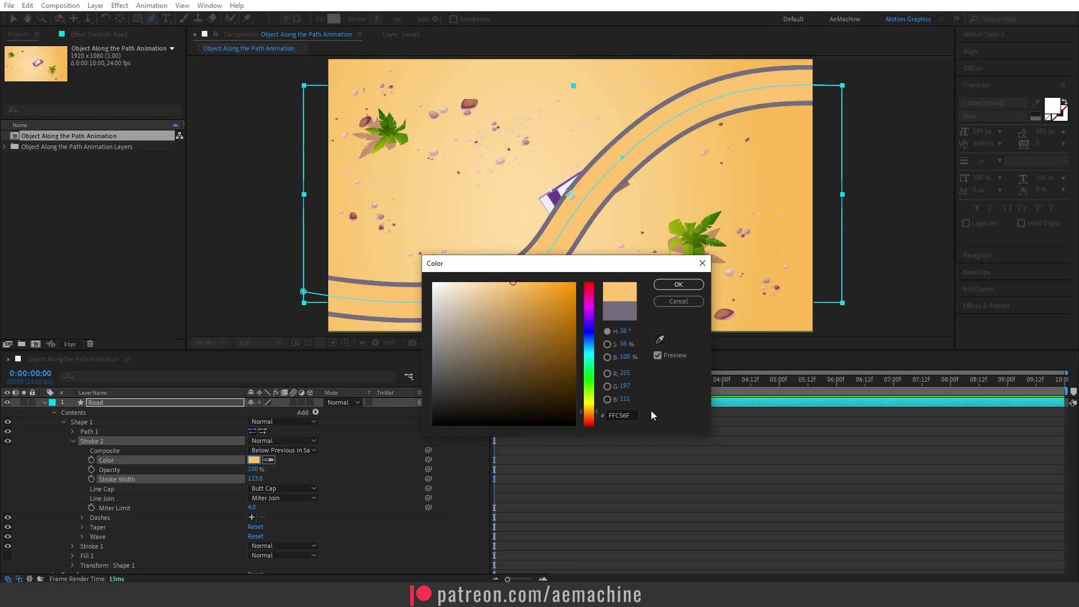
pyautogui.click(693, 284)
pyautogui.moveTo(256, 477); pyautogui.dragTo(192, 473)
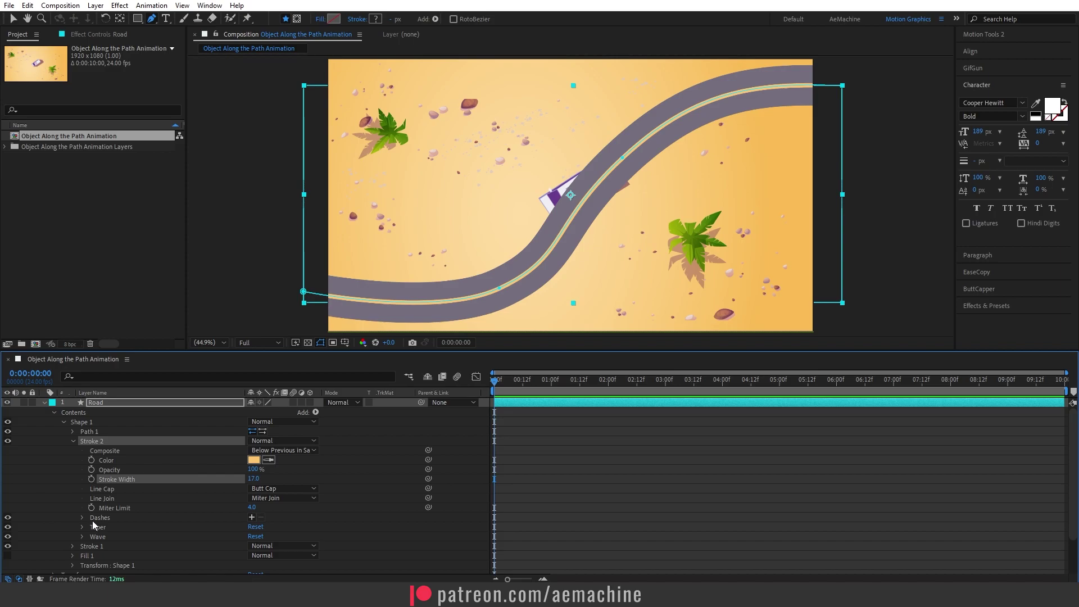
# - Add dashes to Stroke 2 with a dash length of 73
pyautogui.click(251, 518)
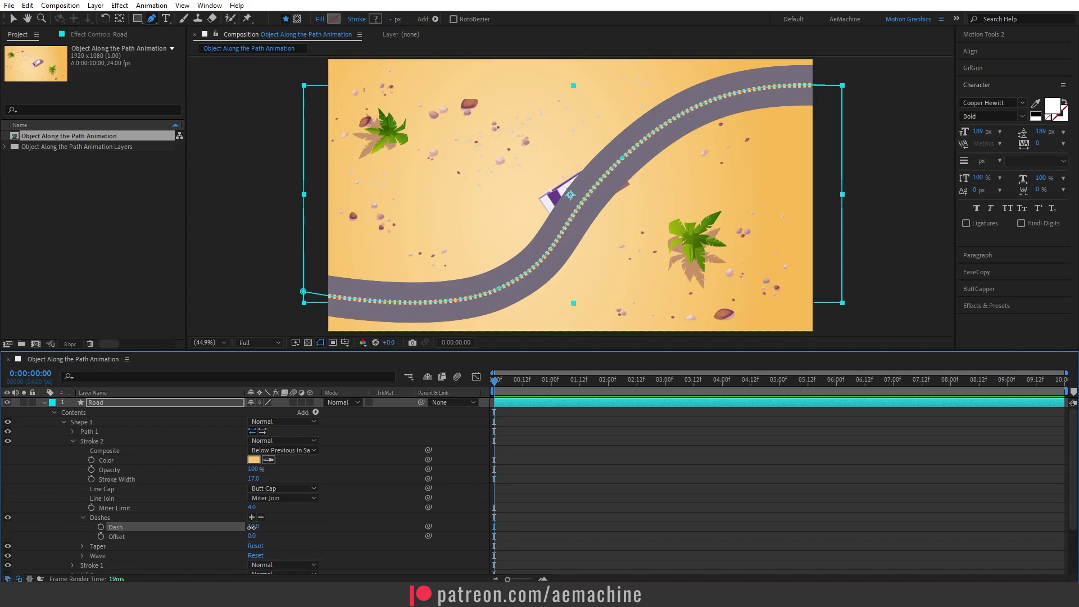
pyautogui.moveTo(257, 527); pyautogui.dragTo(287, 534)
pyautogui.click(65, 427)
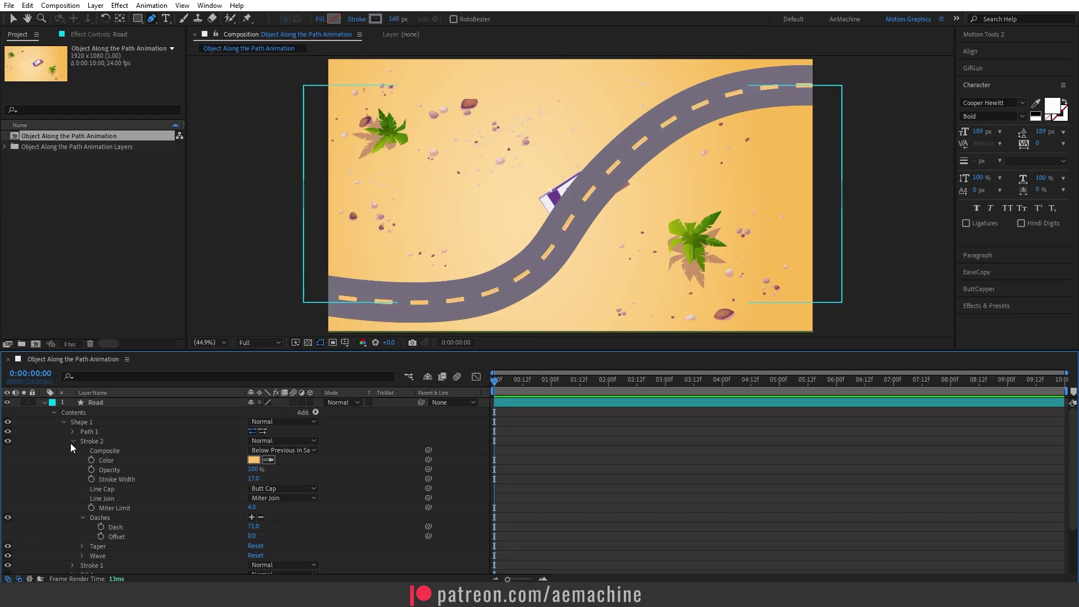
pyautogui.click(71, 442)
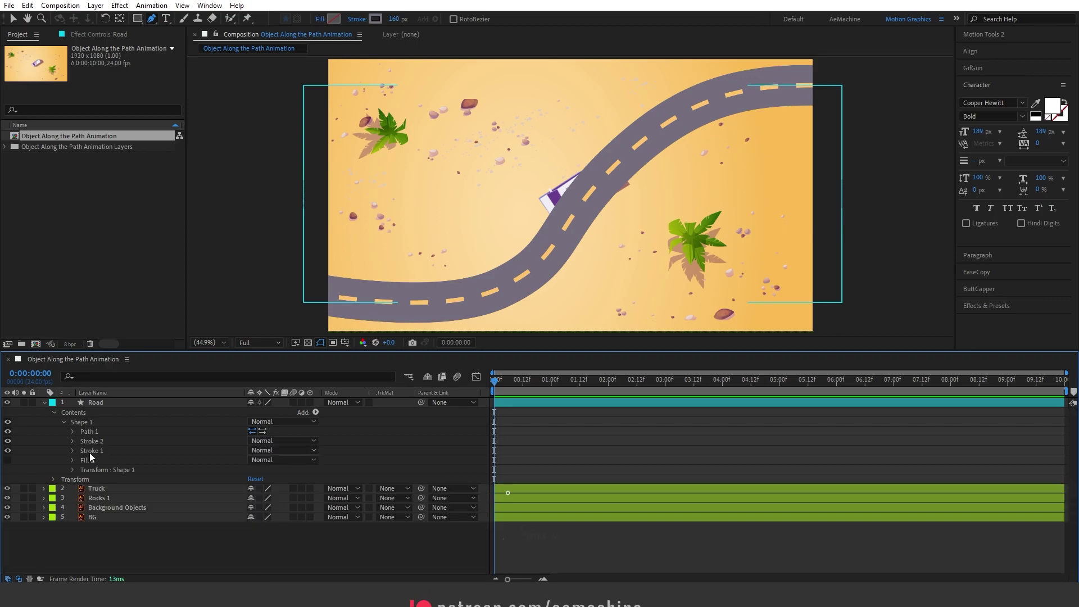
# - Duplicate Stroke 1 as Stroke 3, colour it E2E3EA and widen it to 203
pyautogui.click(89, 450)
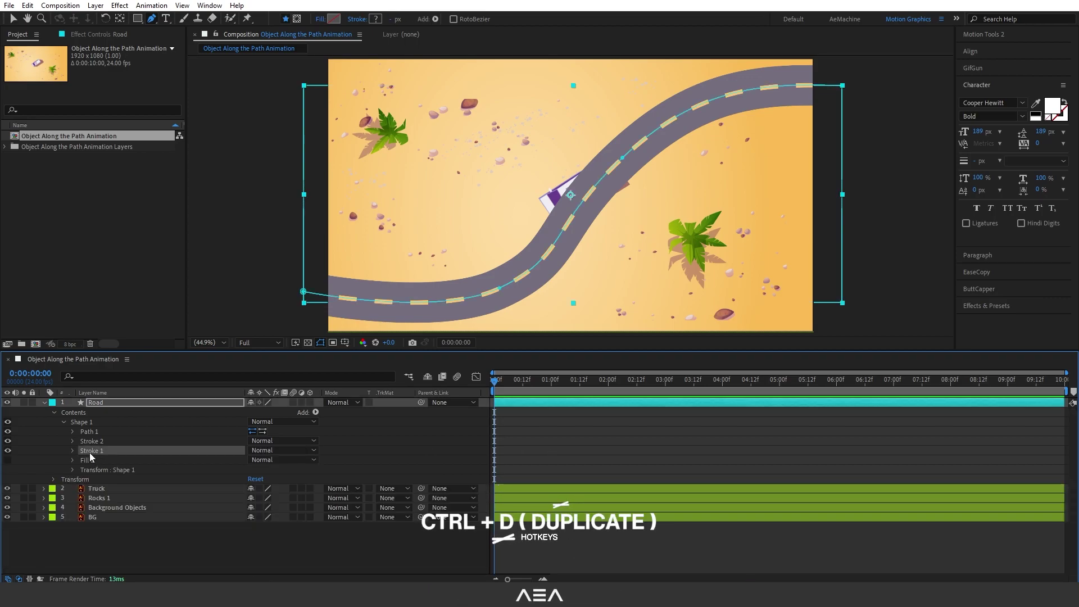
pyautogui.hotkey('ctrl', 'd')
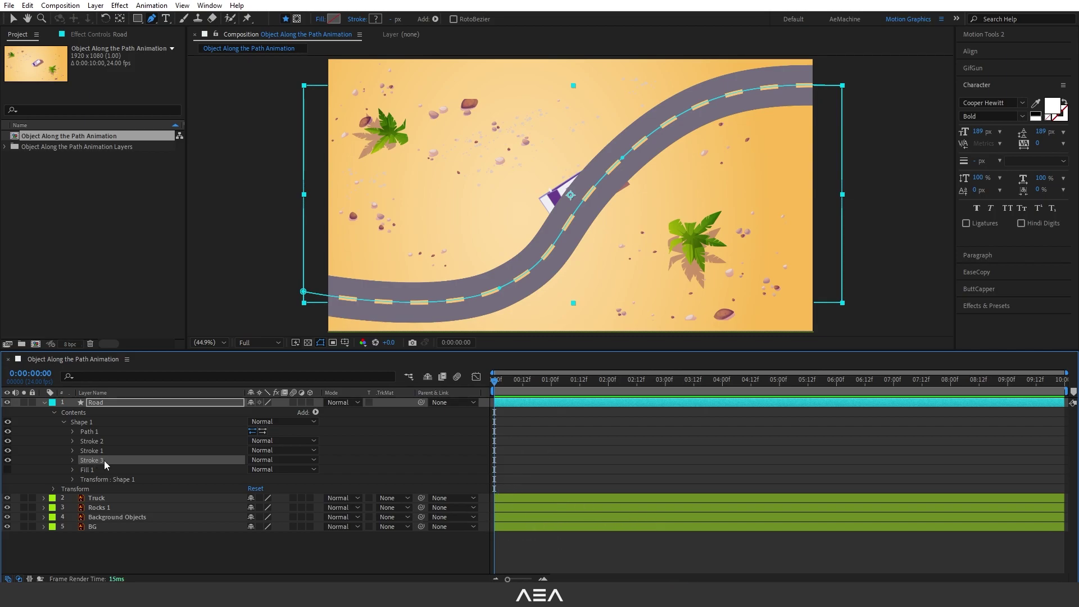
pyautogui.click(73, 460)
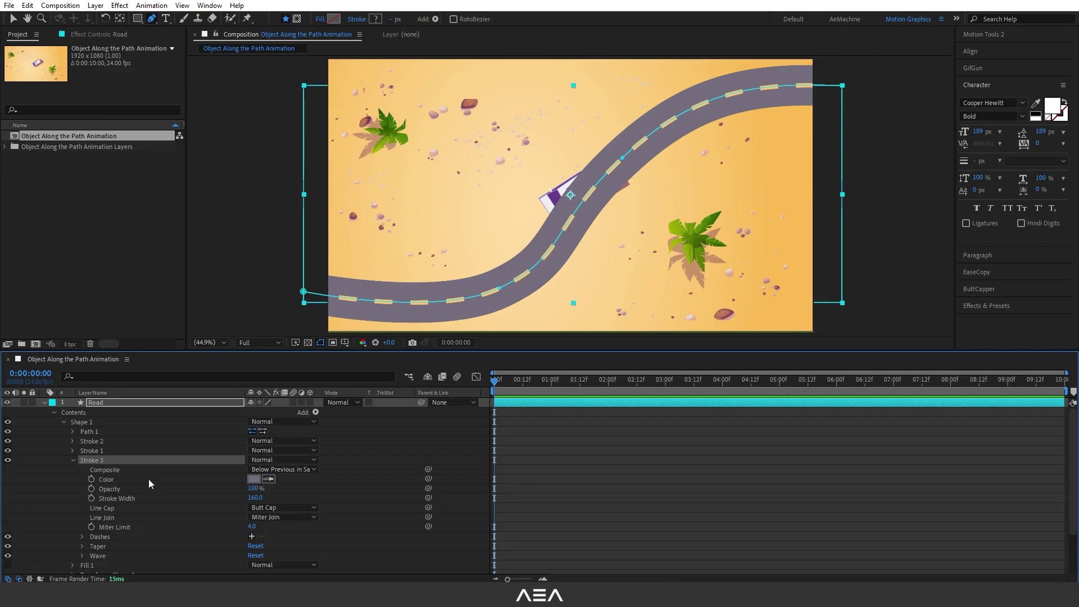
pyautogui.click(253, 479)
pyautogui.write('E2E3EA')
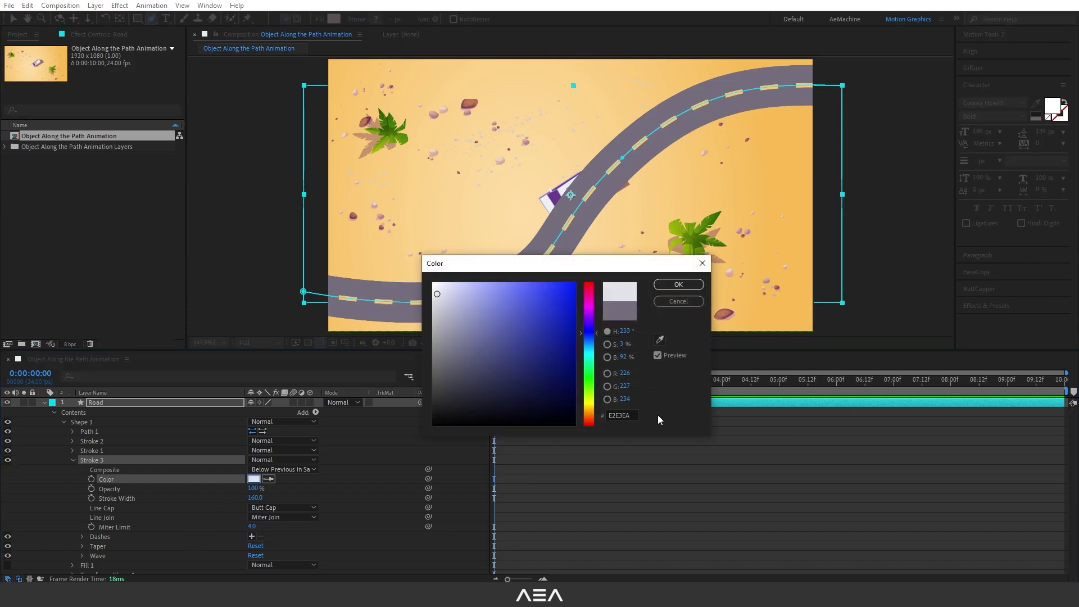
pyautogui.click(674, 285)
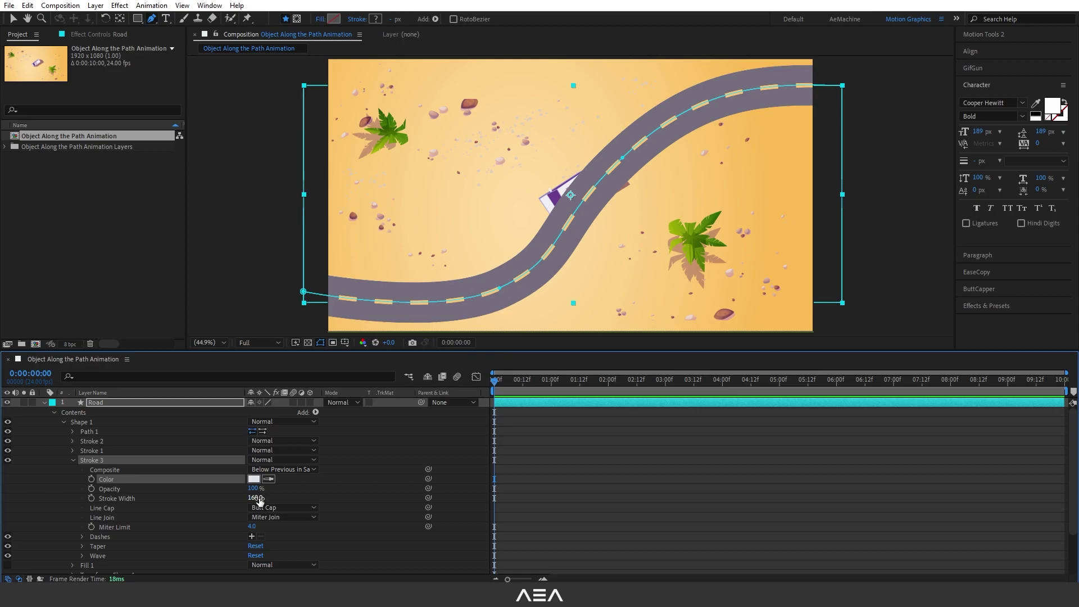
pyautogui.moveTo(257, 500); pyautogui.dragTo(282, 498)
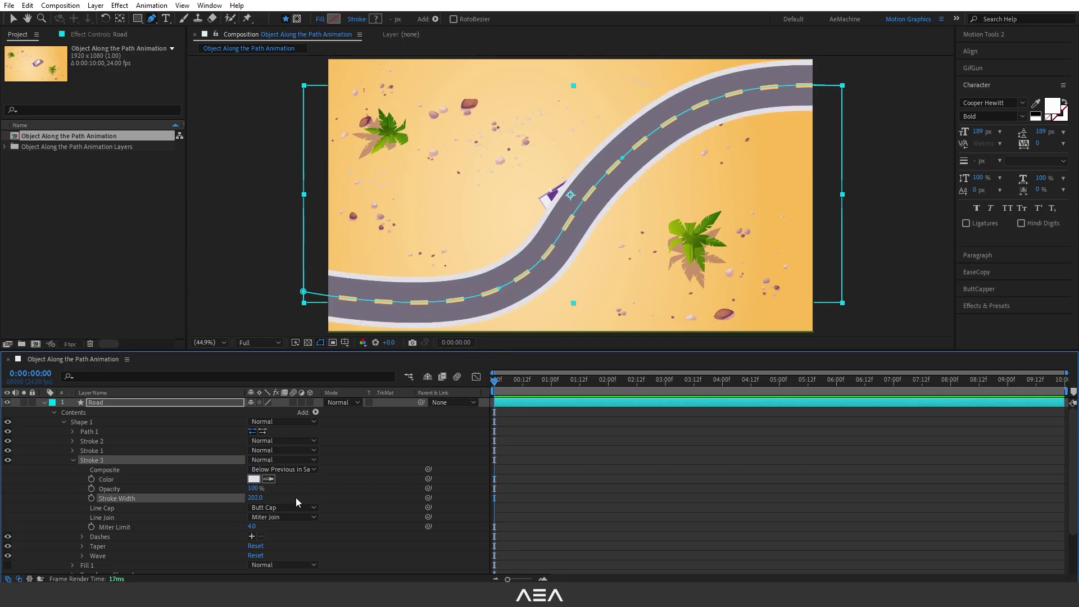
pyautogui.click(362, 484)
pyautogui.click(73, 460)
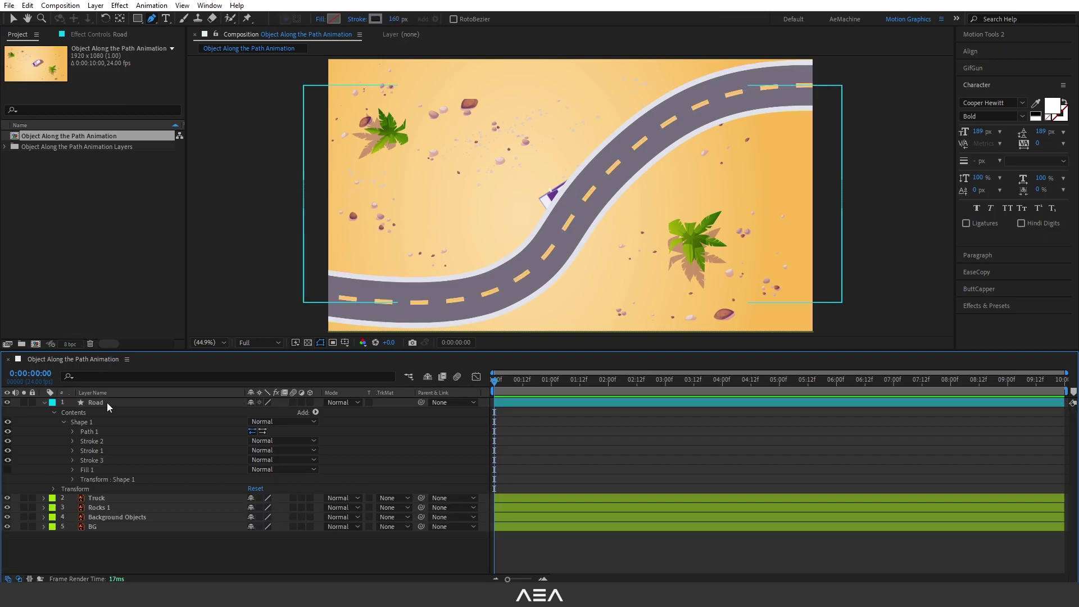
# - Add a Drop Shadow layer style to the Road layer
pyautogui.click(107, 402)
pyautogui.rightClick(107, 402)
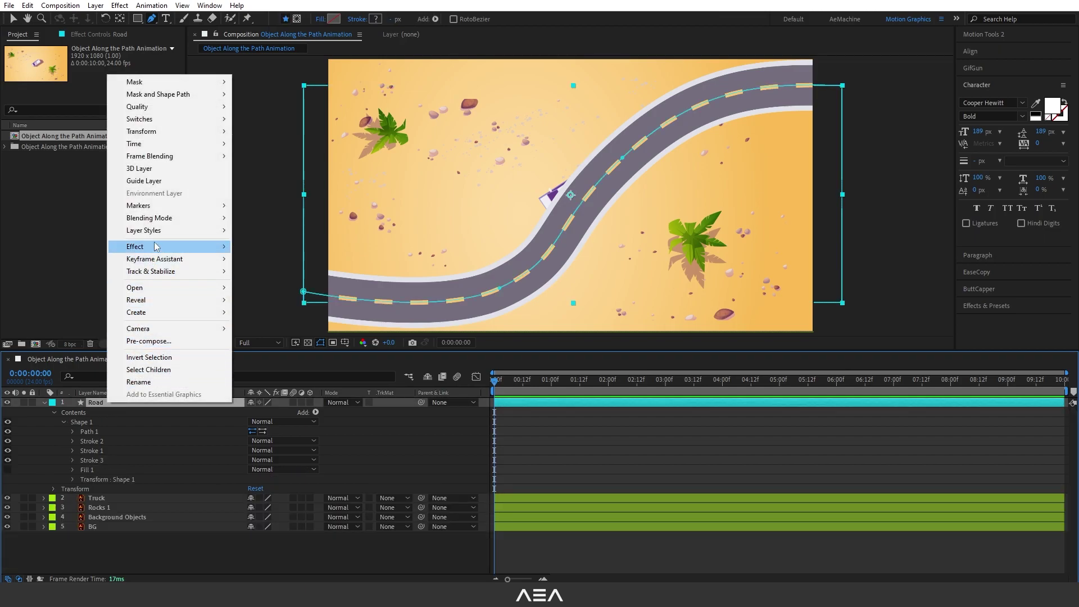
pyautogui.moveTo(191, 231)
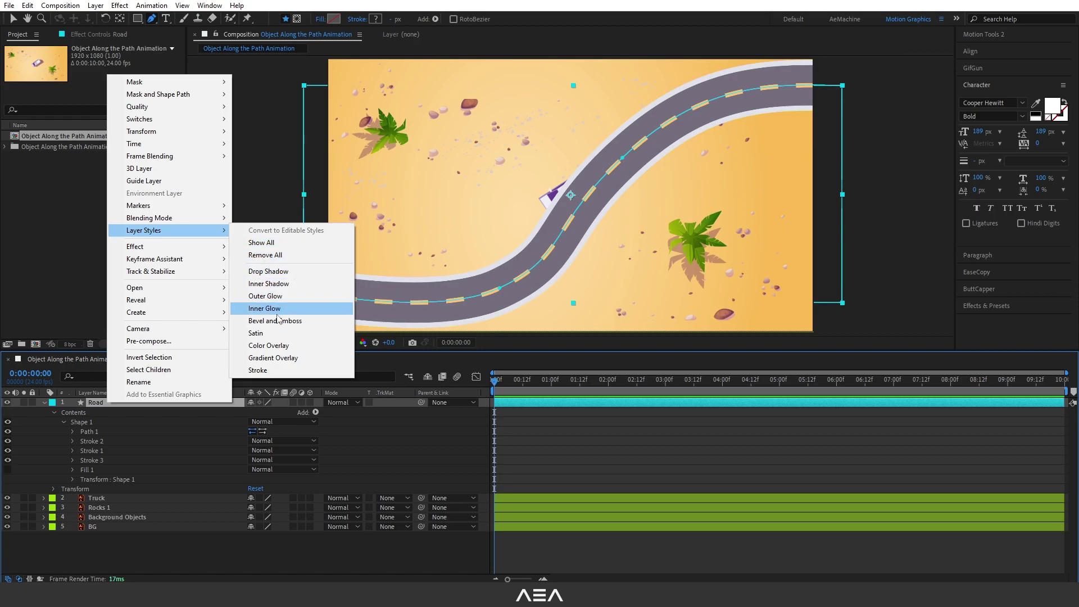
pyautogui.click(287, 272)
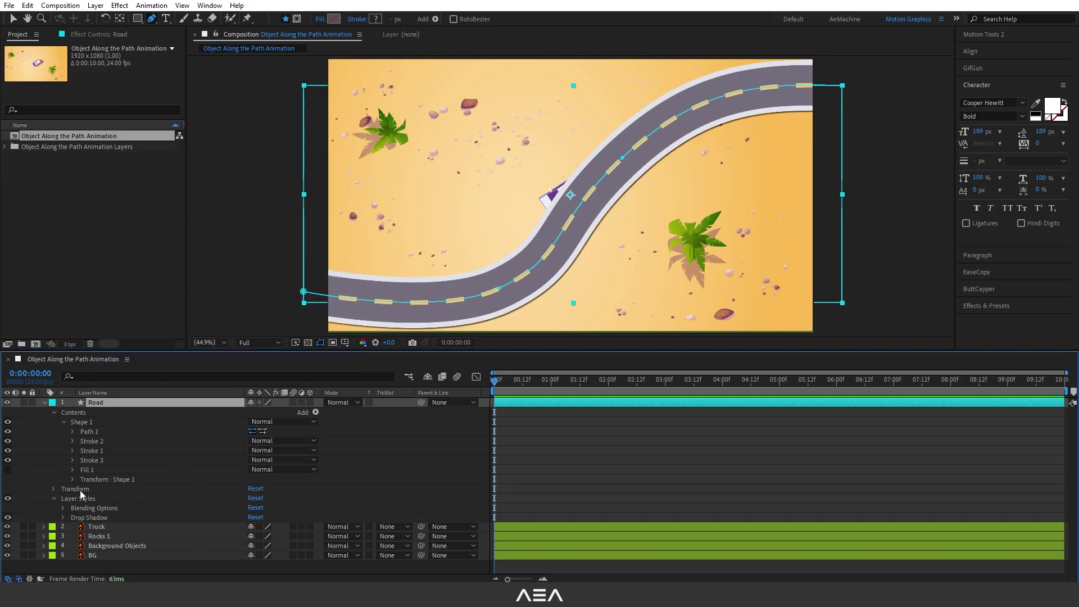
# - Give the shadow size 32, noise 42% and colour CEAD73, then move Road below Truck
pyautogui.click(63, 517)
pyautogui.scroll(-3, 224, 496)
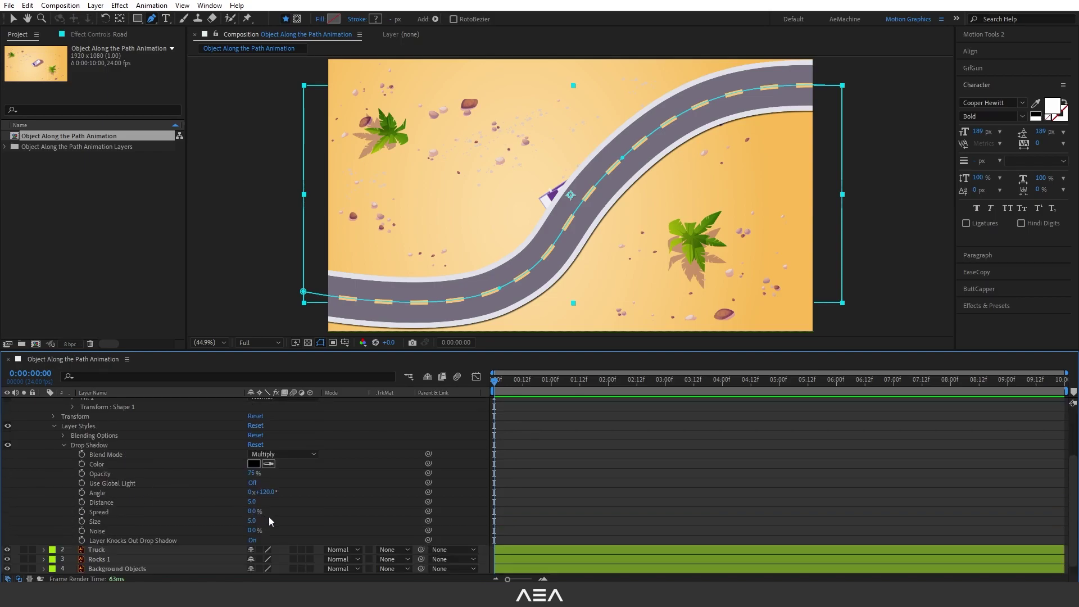
pyautogui.moveTo(251, 525); pyautogui.dragTo(278, 533)
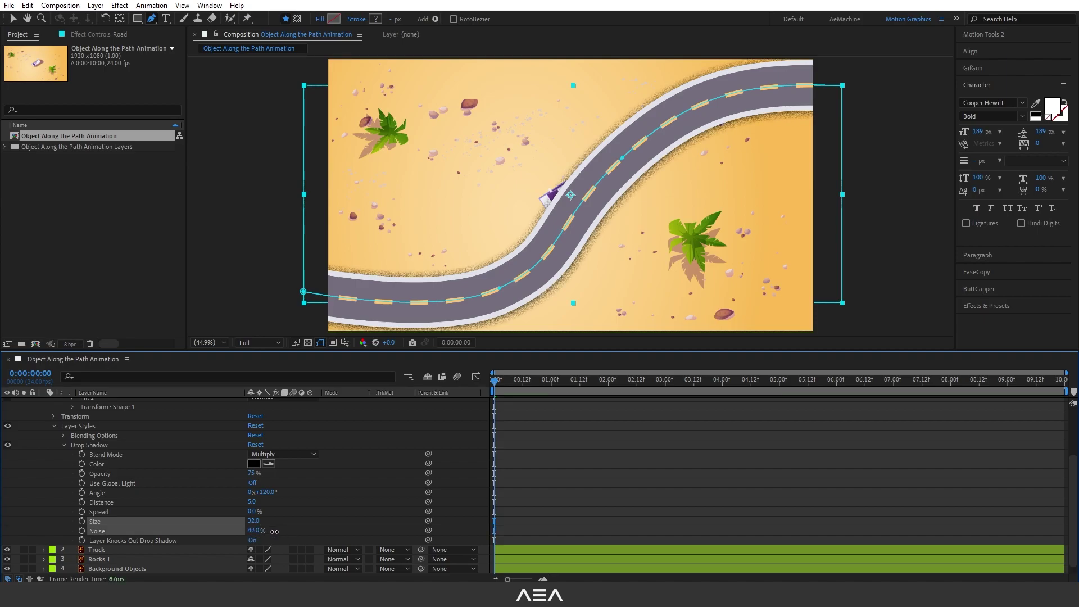
pyautogui.click(627, 228)
pyautogui.click(254, 463)
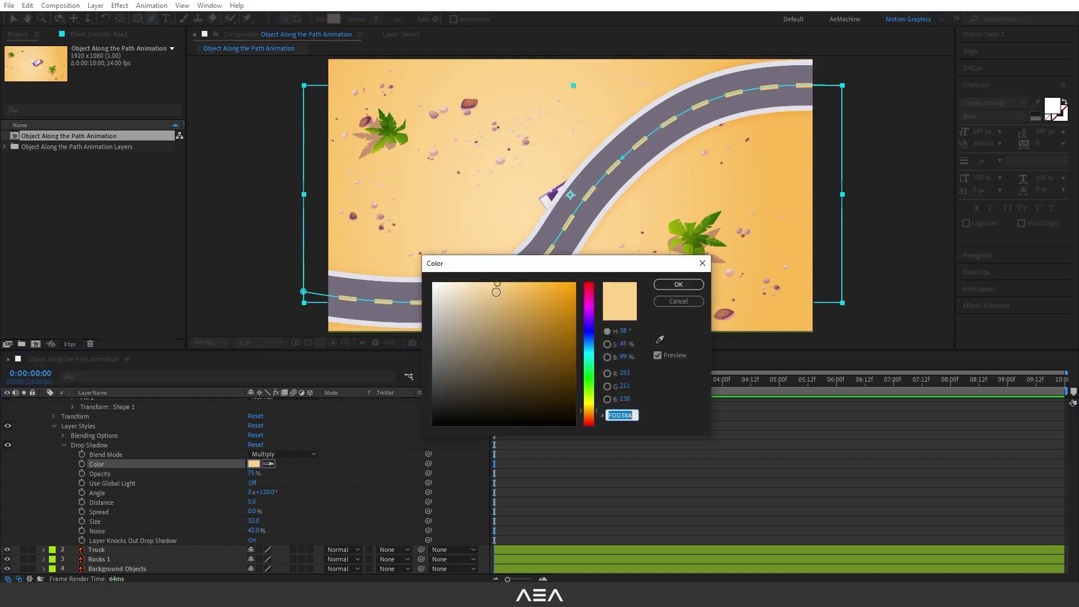
pyautogui.moveTo(497, 296); pyautogui.dragTo(495, 310)
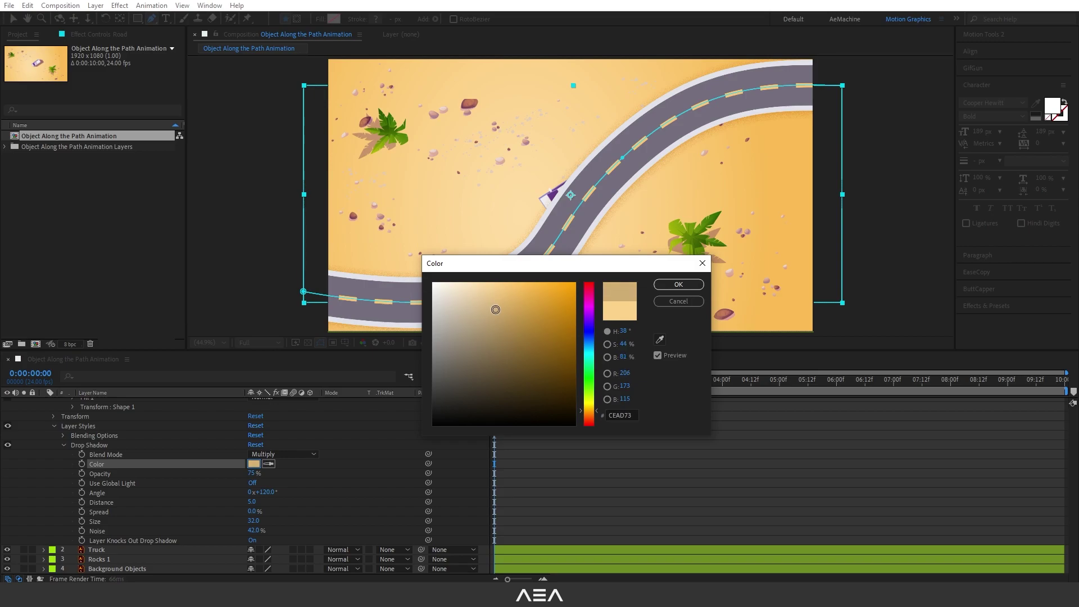
pyautogui.click(679, 285)
pyautogui.click(384, 440)
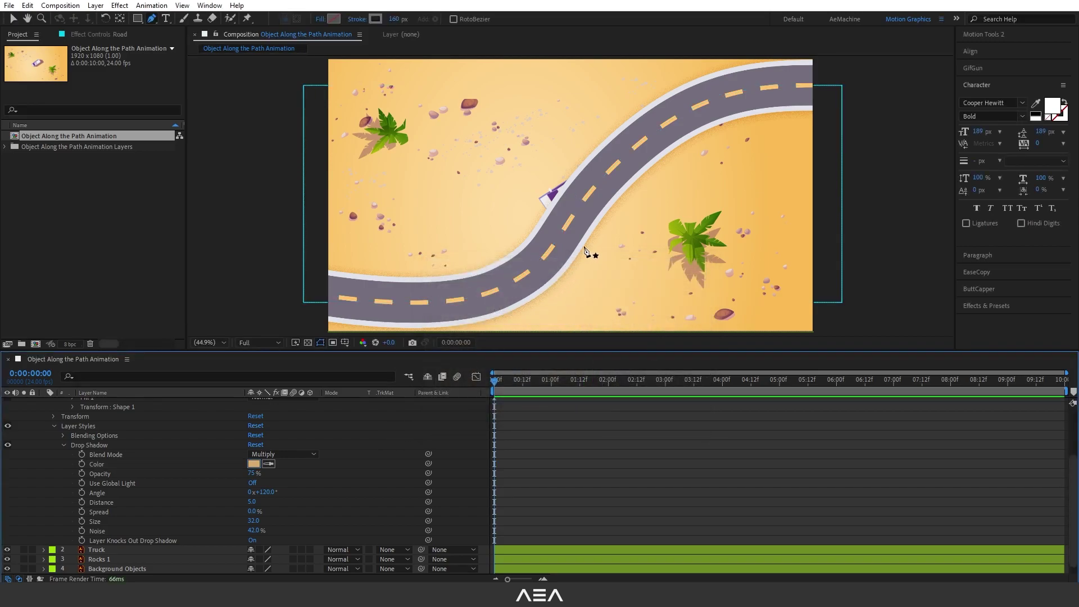
pyautogui.moveTo(135, 425); pyautogui.dragTo(134, 421)
# - Copy the Path property of Road's Shape 1 > Path 1
pyautogui.click(112, 404)
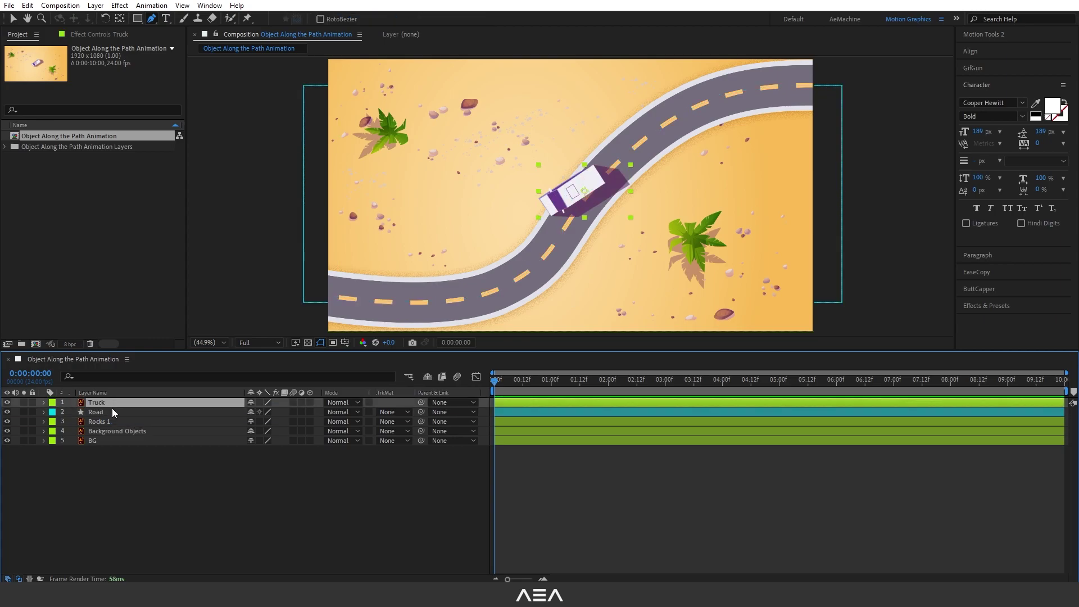
pyautogui.click(91, 414)
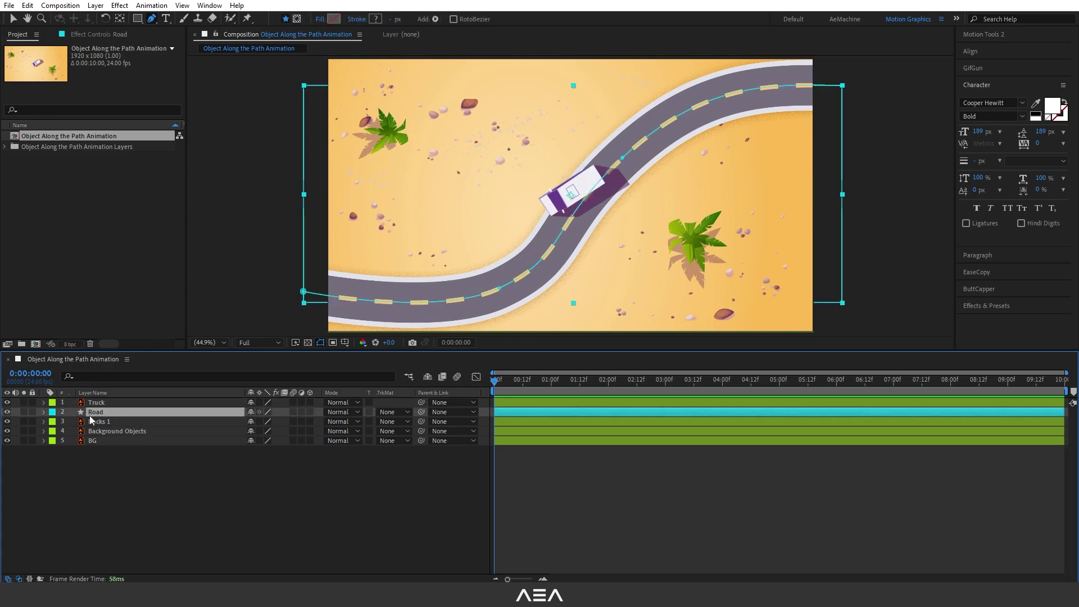
pyautogui.click(43, 413)
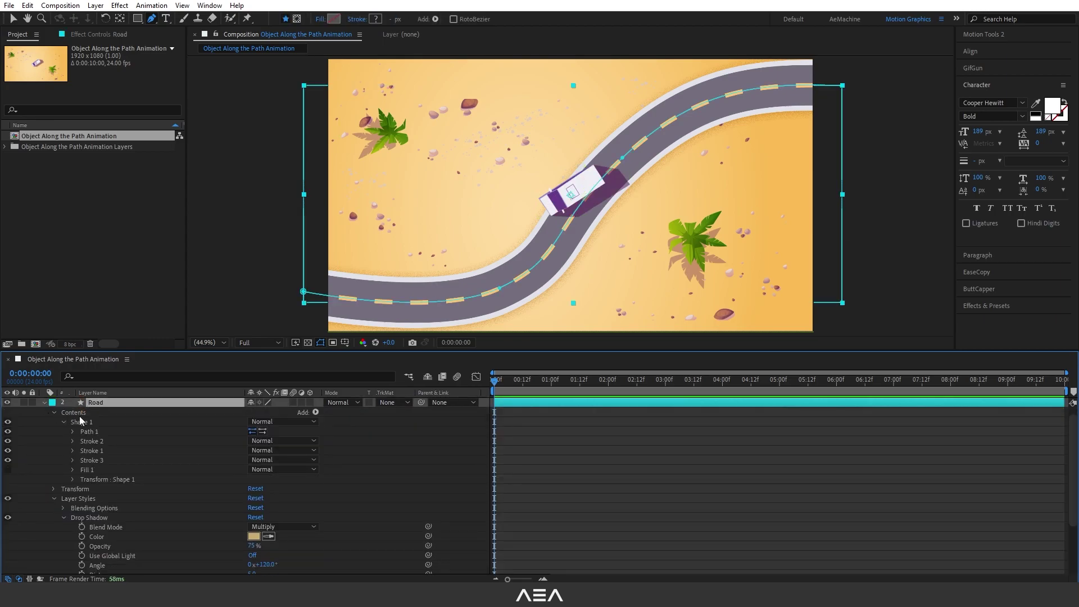
pyautogui.click(53, 499)
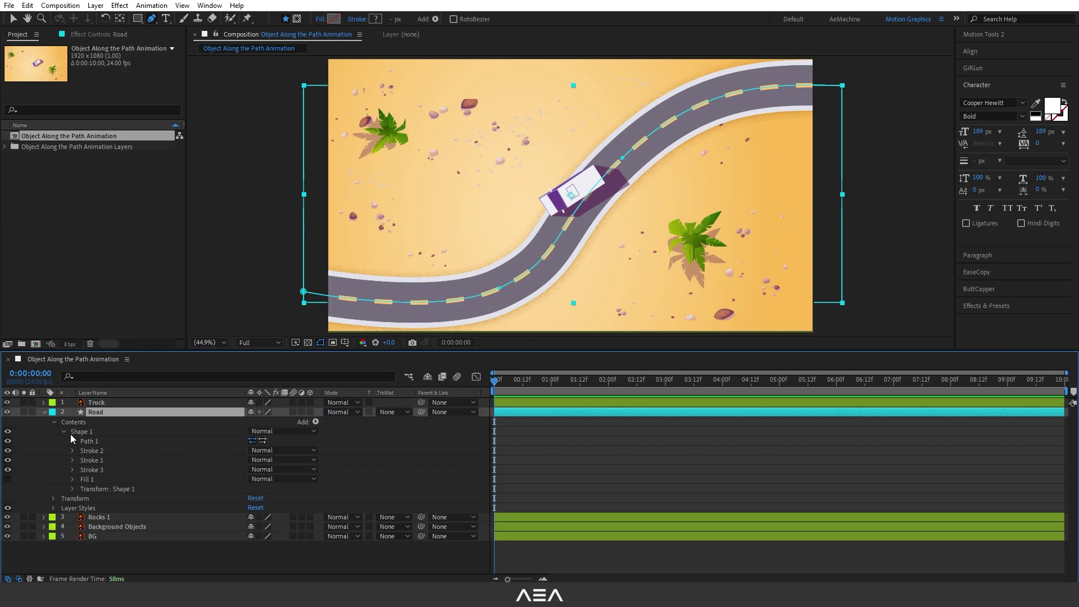
pyautogui.click(91, 430)
pyautogui.click(98, 440)
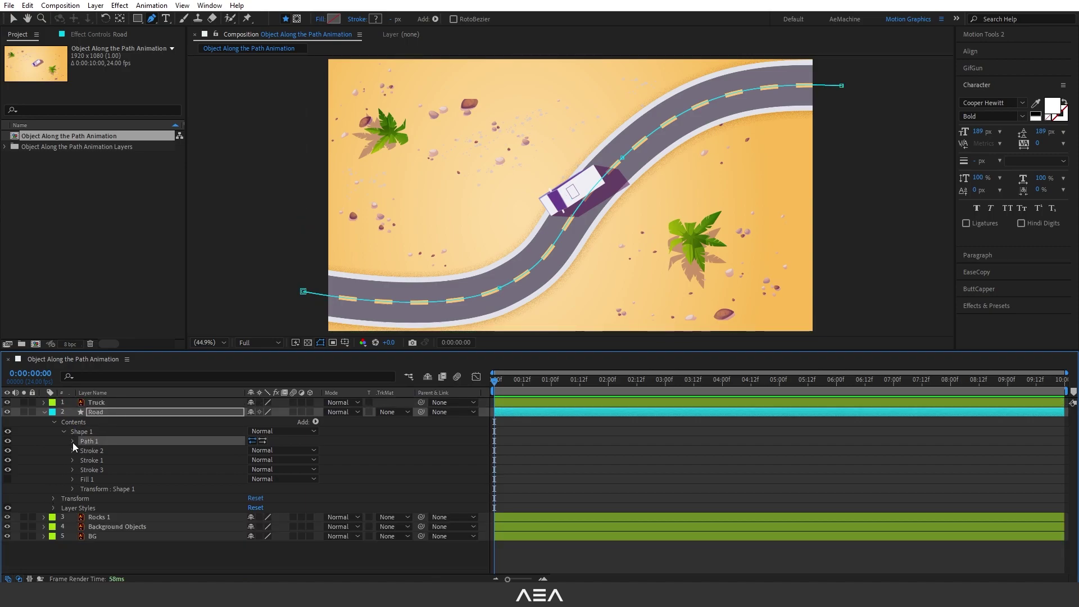
pyautogui.click(73, 441)
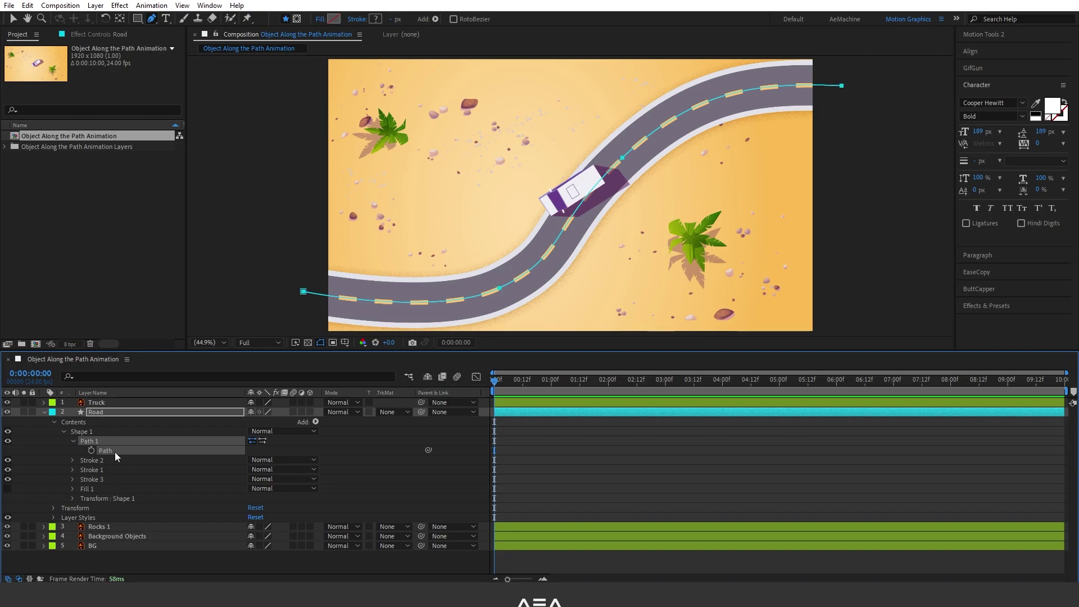
pyautogui.hotkey('ctrl', 'c')
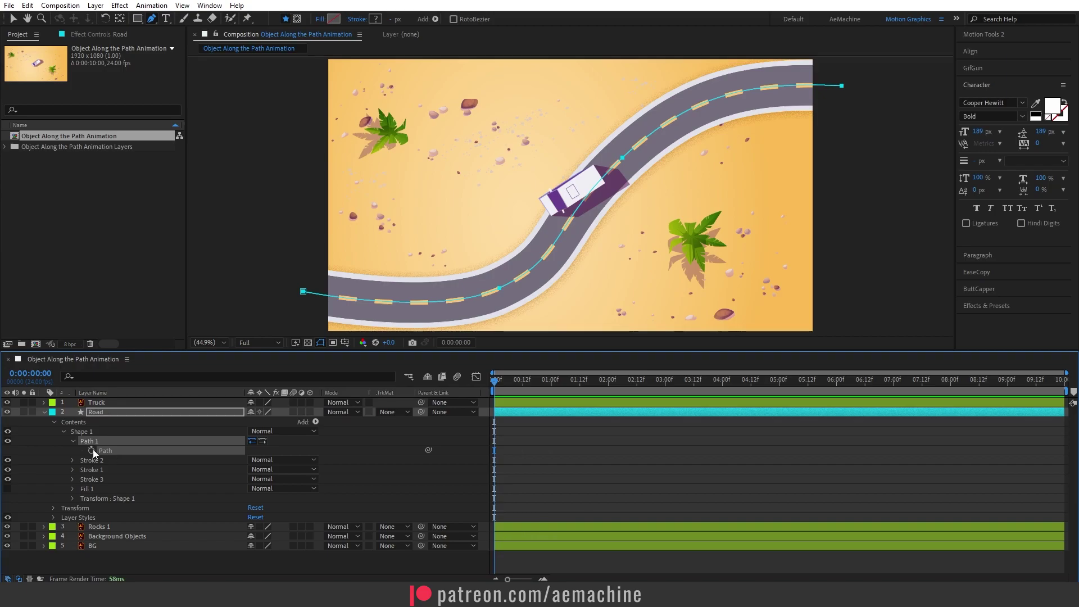
# - Collapse Road's contents and toggle the Truck layer's visibility to check it
pyautogui.click(44, 412)
pyautogui.click(101, 402)
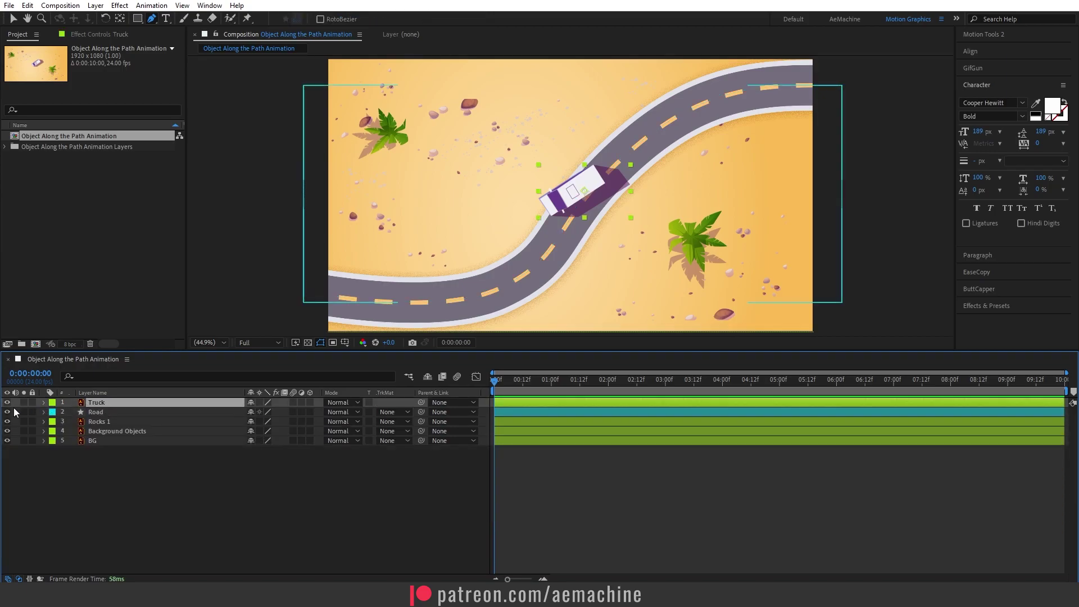
pyautogui.click(8, 402)
pyautogui.click(7, 402)
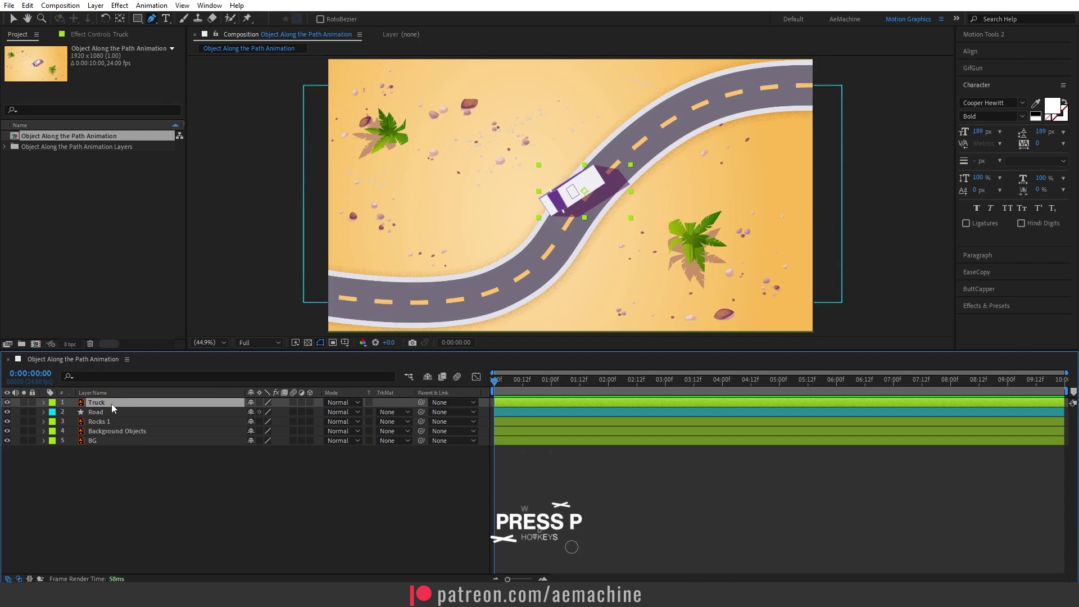
# - Paste the road path into Truck's Position so it follows the road, previewing the motion
pyautogui.press('p')
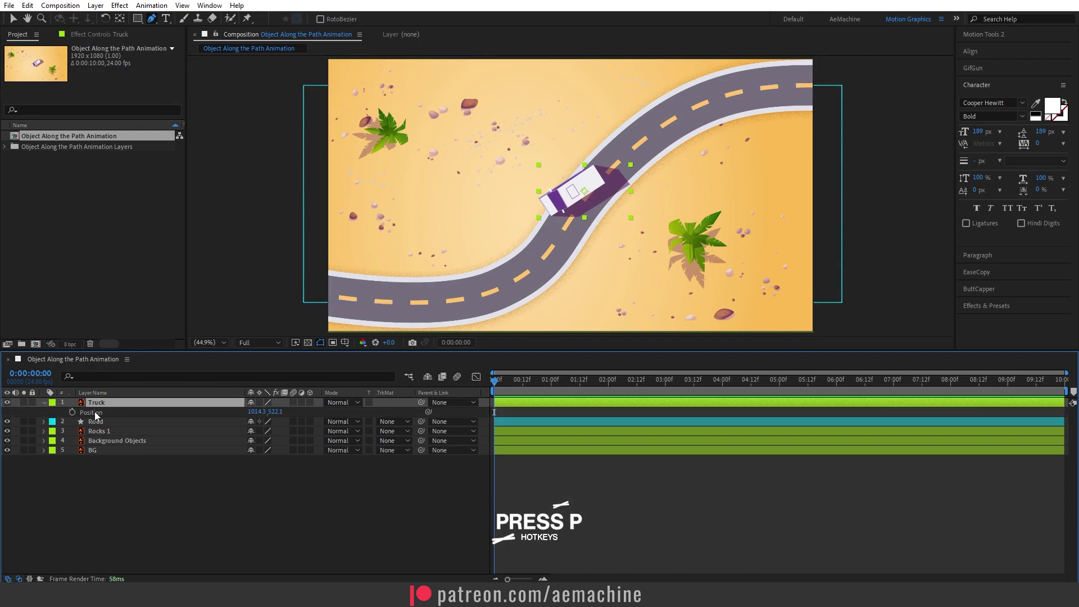
pyautogui.click(92, 413)
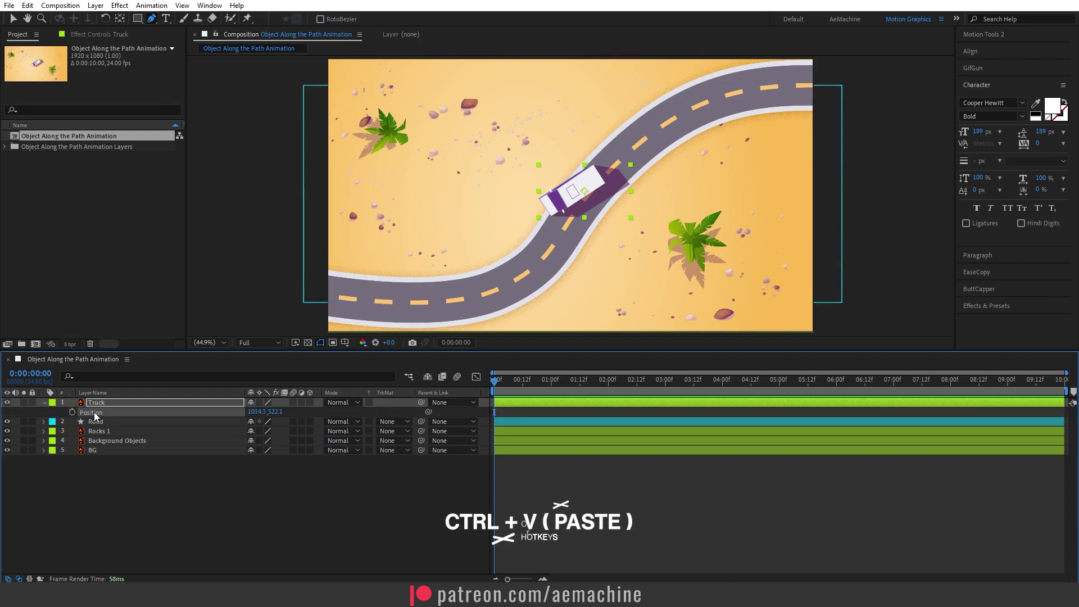
pyautogui.hotkey('ctrl', 'v')
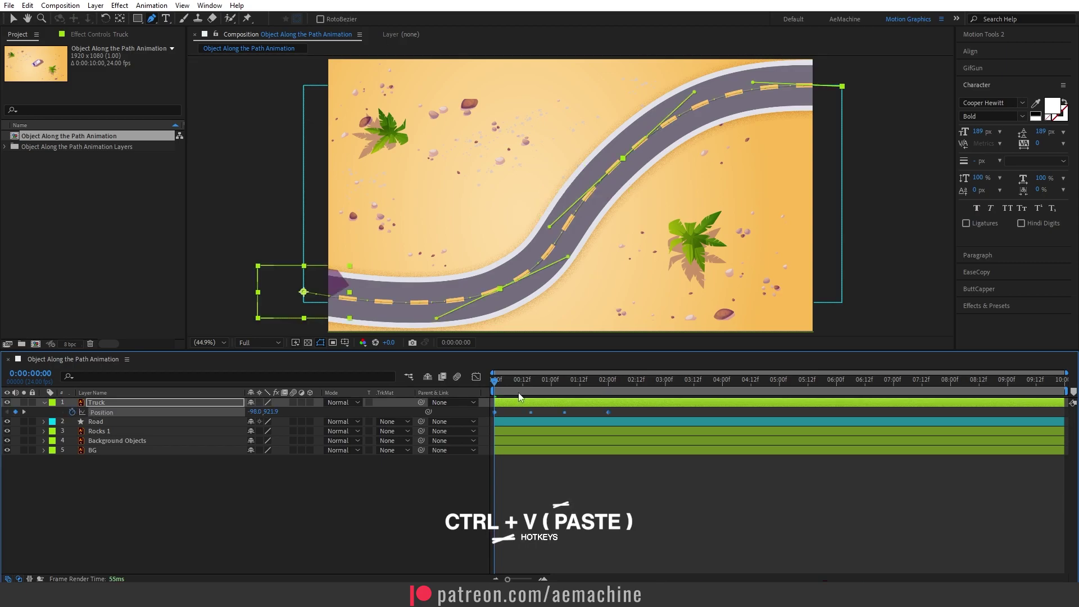
pyautogui.moveTo(497, 387); pyautogui.dragTo(575, 393)
pyautogui.moveTo(582, 390); pyautogui.dragTo(700, 400)
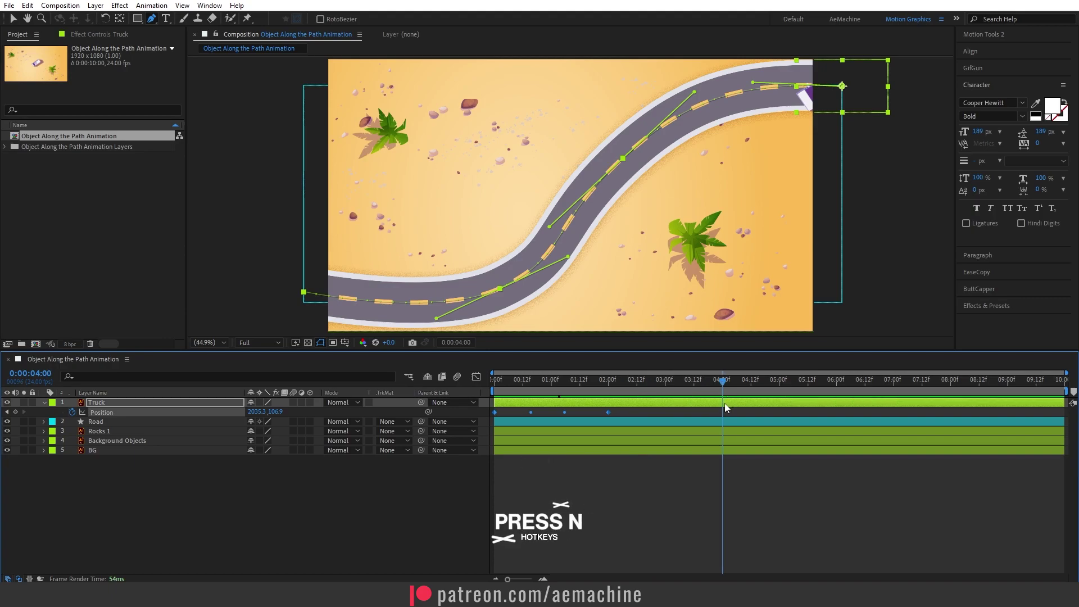
# - End the work area at 4:00 and scrub back to check the truck around frame 17
pyautogui.press('n')
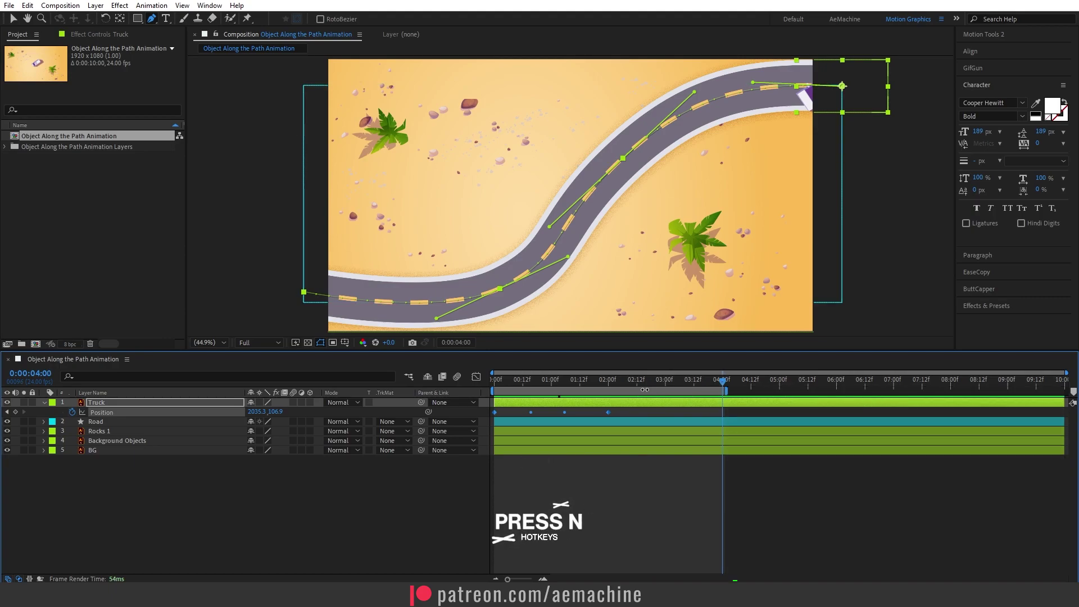
pyautogui.click(598, 382)
pyautogui.moveTo(581, 389); pyautogui.dragTo(535, 388)
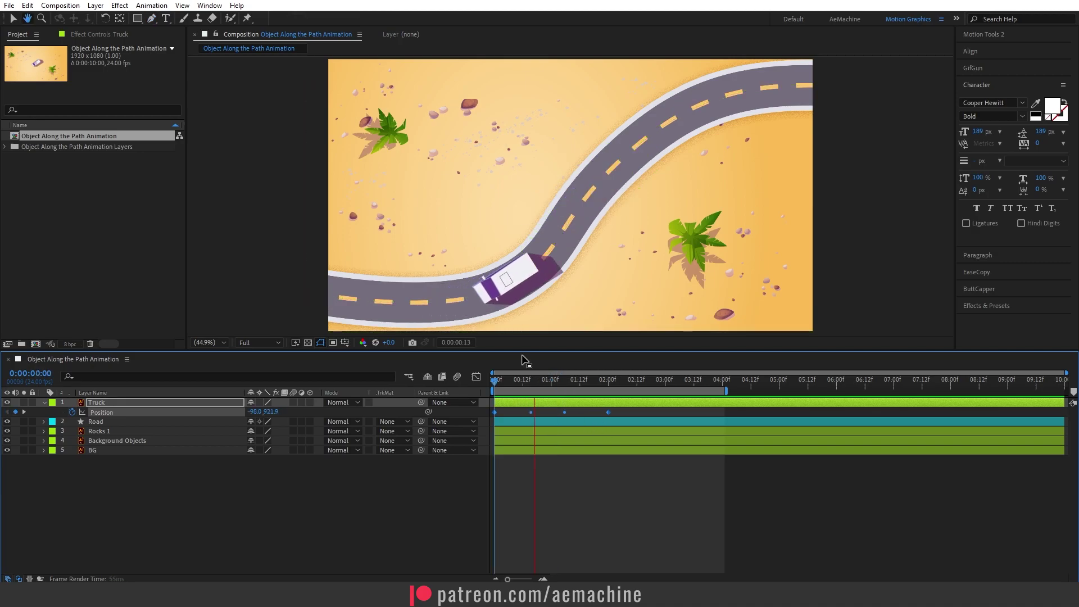
# - Set the Truck layer's Auto-Orient option to Orient Along Path
pyautogui.click(98, 402)
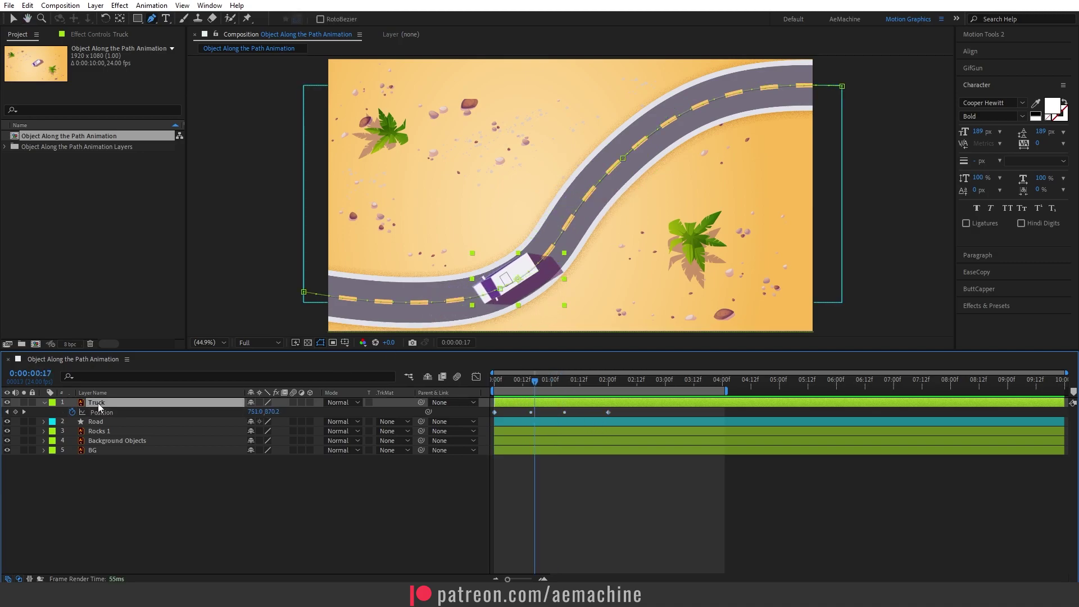
pyautogui.rightClick(97, 403)
pyautogui.moveTo(163, 134)
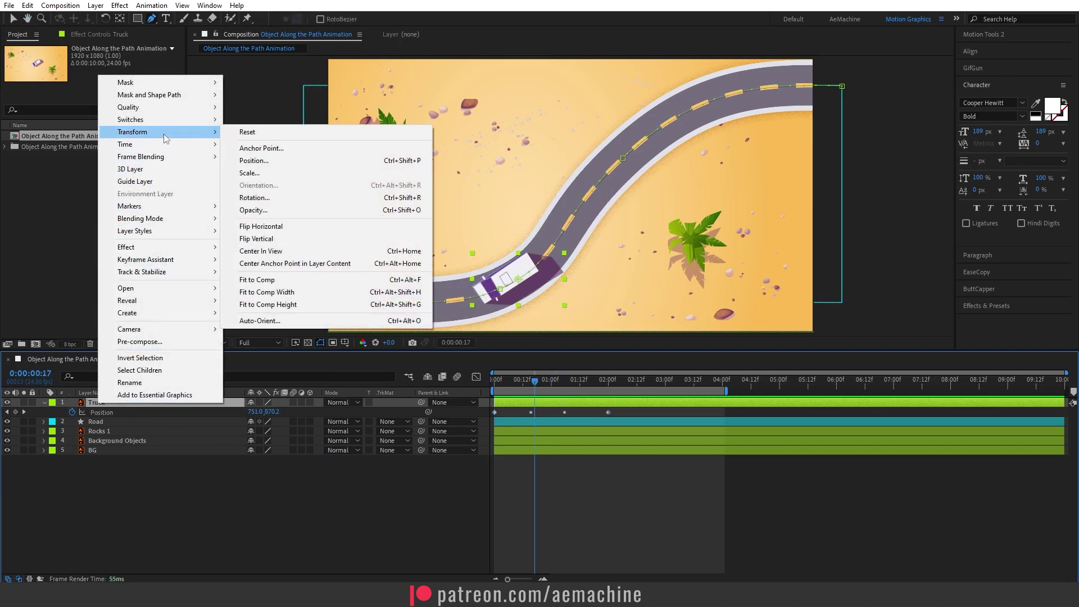
pyautogui.click(291, 321)
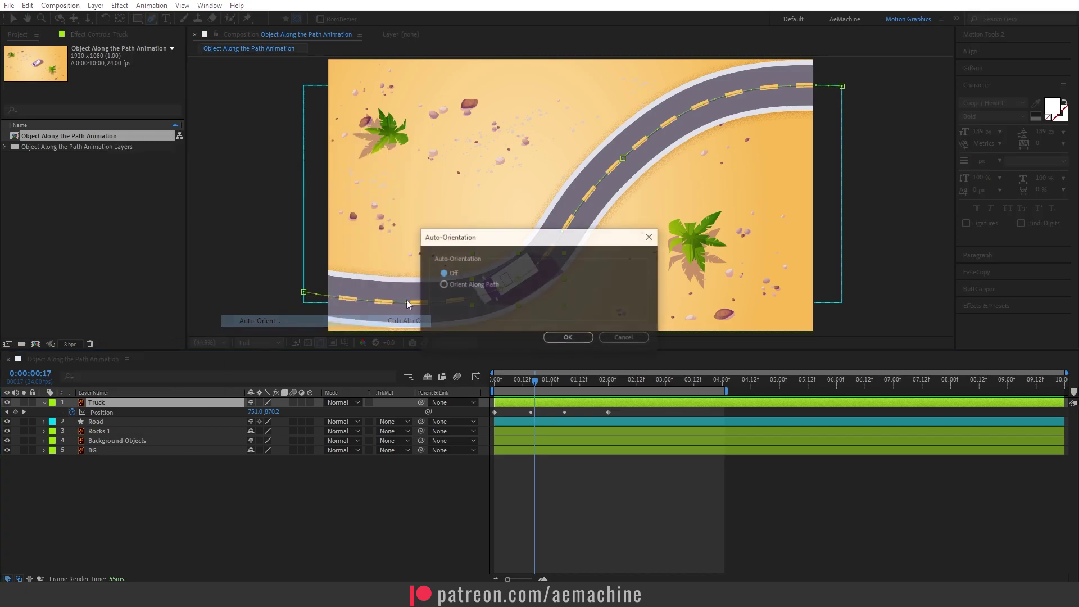
pyautogui.click(454, 286)
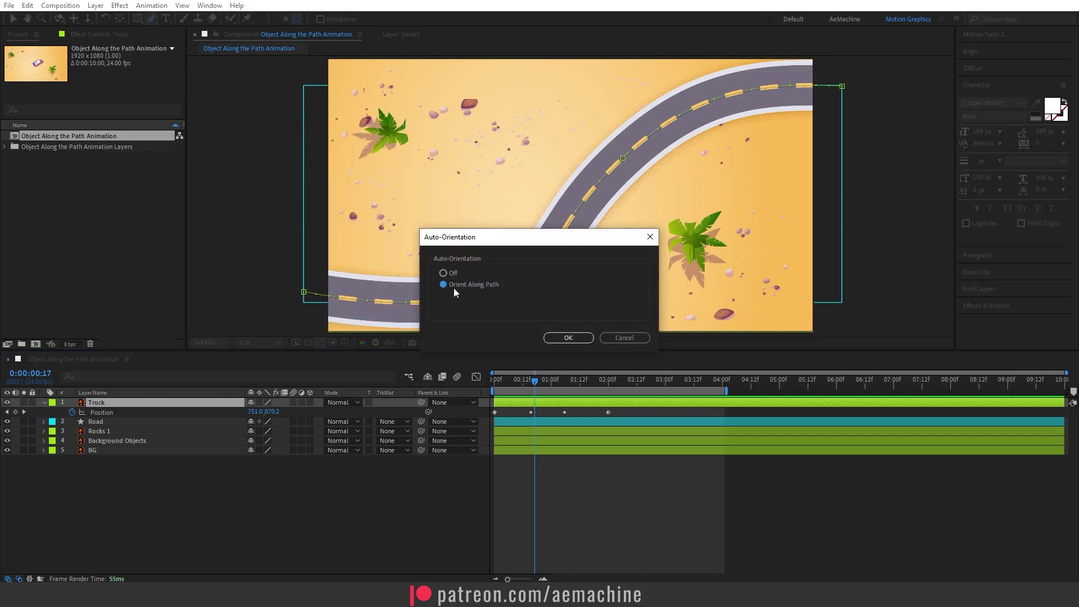
pyautogui.click(573, 338)
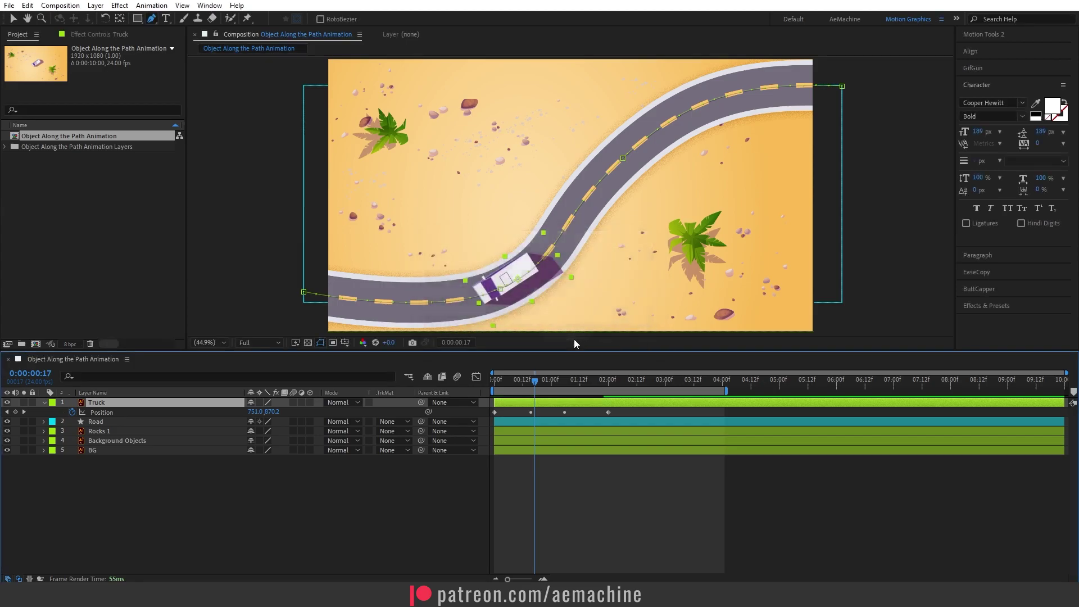
# - Rotate the truck to -158° so it faces along the road, and preview the drive
pyautogui.press('r')
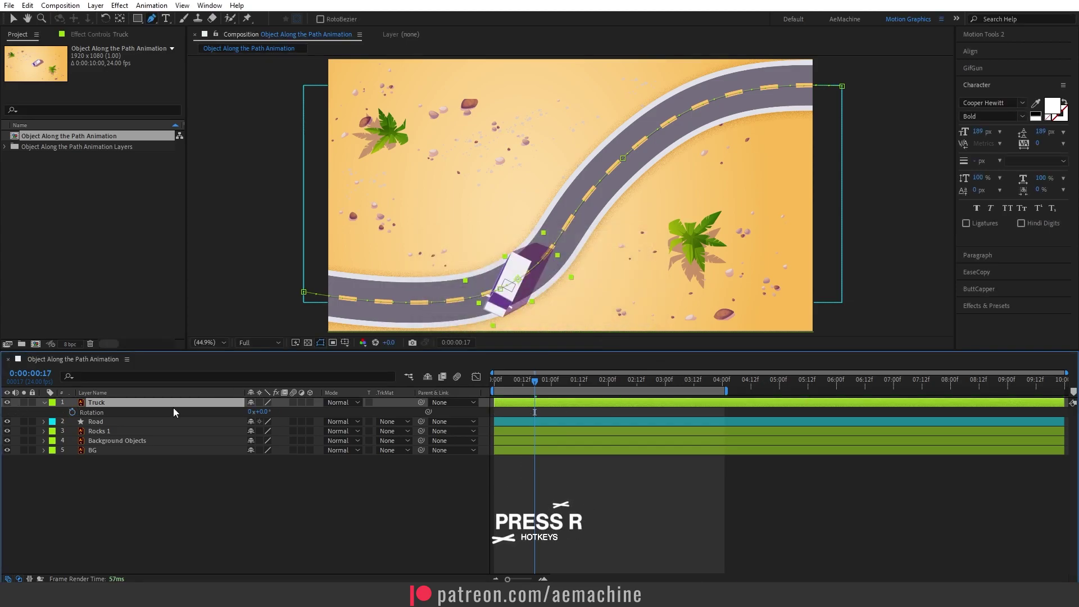
pyautogui.moveTo(268, 413); pyautogui.dragTo(185, 418)
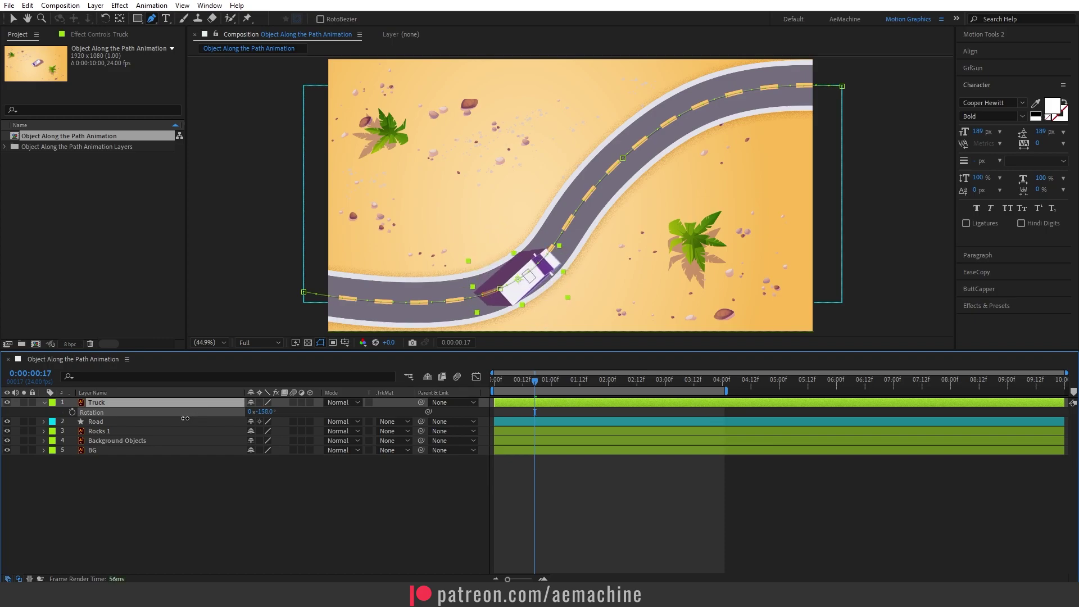
pyautogui.press('space')
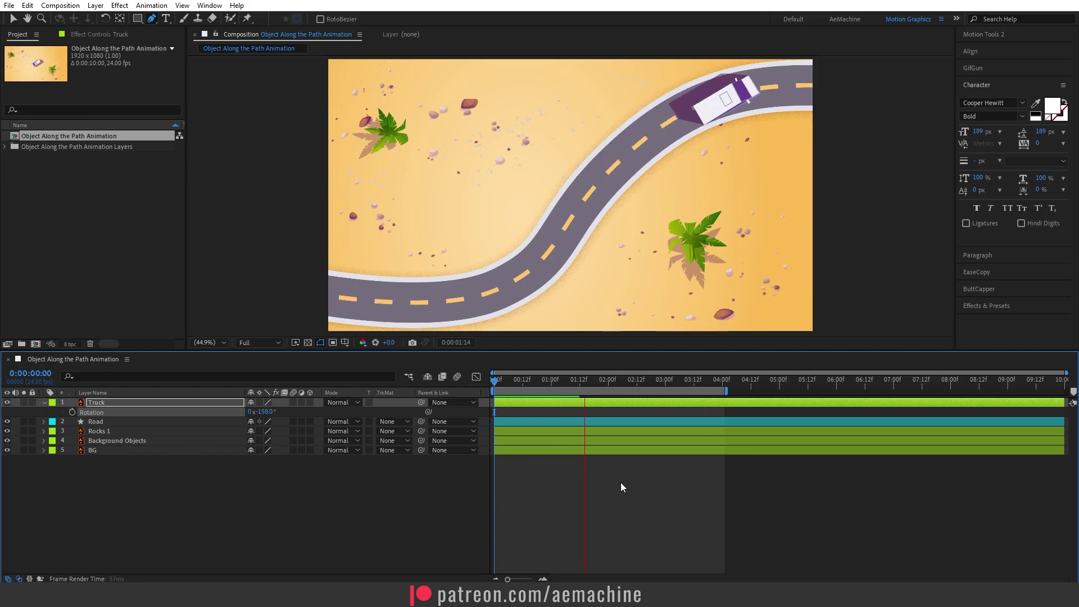
pyautogui.press('space')
# - Replay from partway through, reveal the Position keyframes, and return to the start
pyautogui.click(525, 382)
pyautogui.press('space')
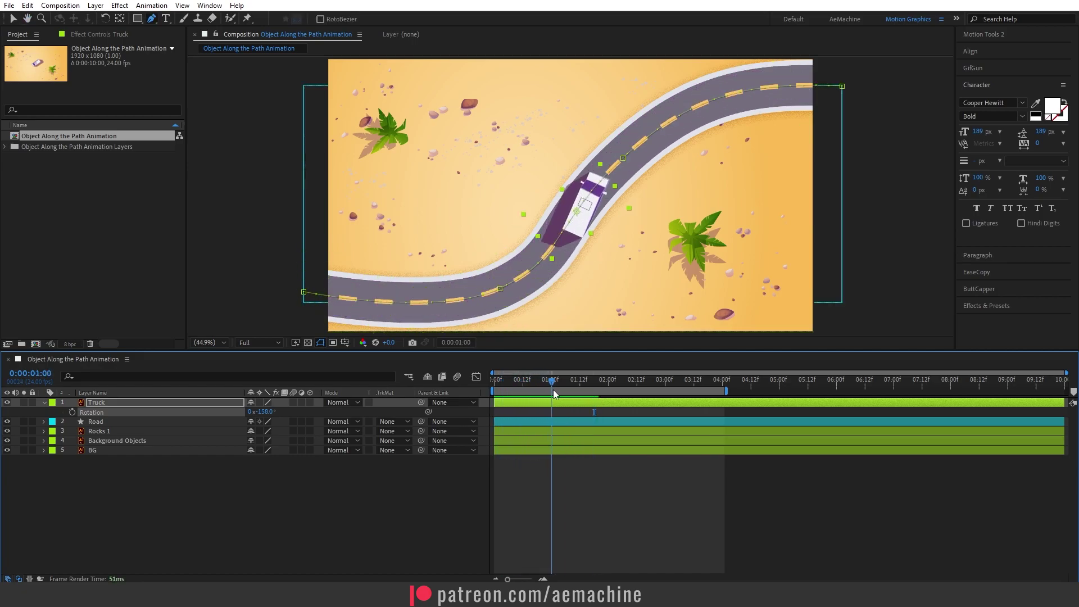
pyautogui.press('u')
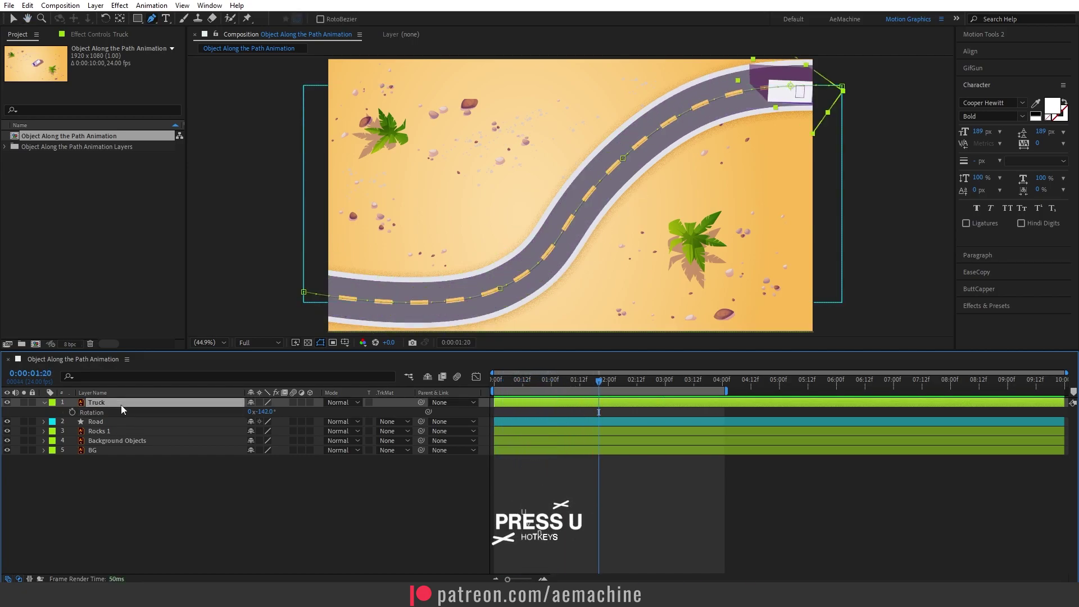
pyautogui.press('Home')
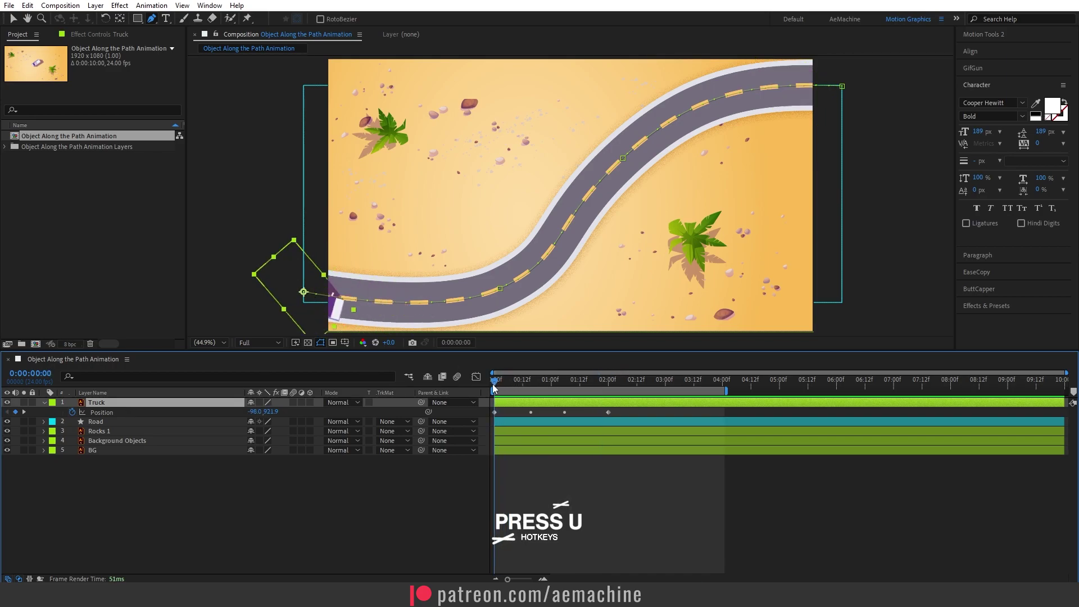
# - Move the truck's start point further off-screen left and pull a Bezier handle to smooth the curve
pyautogui.click(15, 21)
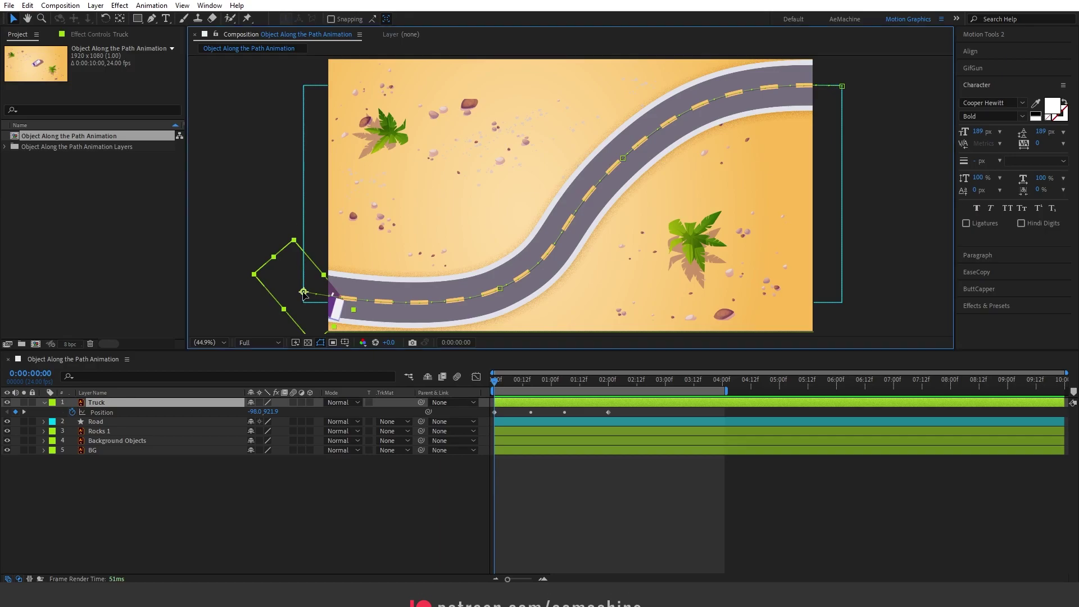
pyautogui.moveTo(304, 292); pyautogui.dragTo(275, 283)
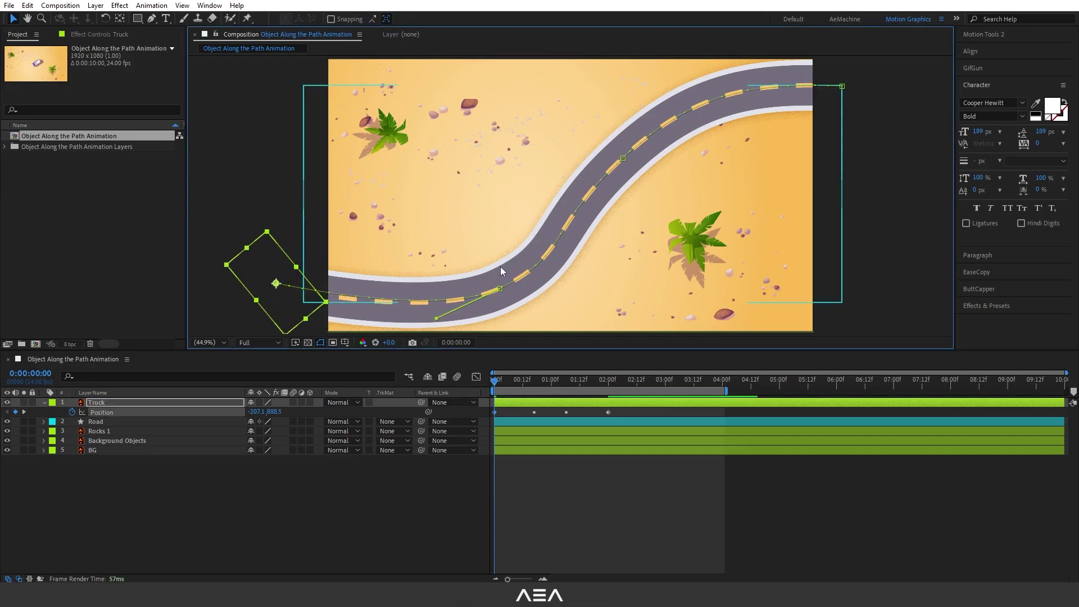
pyautogui.moveTo(507, 293); pyautogui.dragTo(518, 246)
pyautogui.click(511, 241)
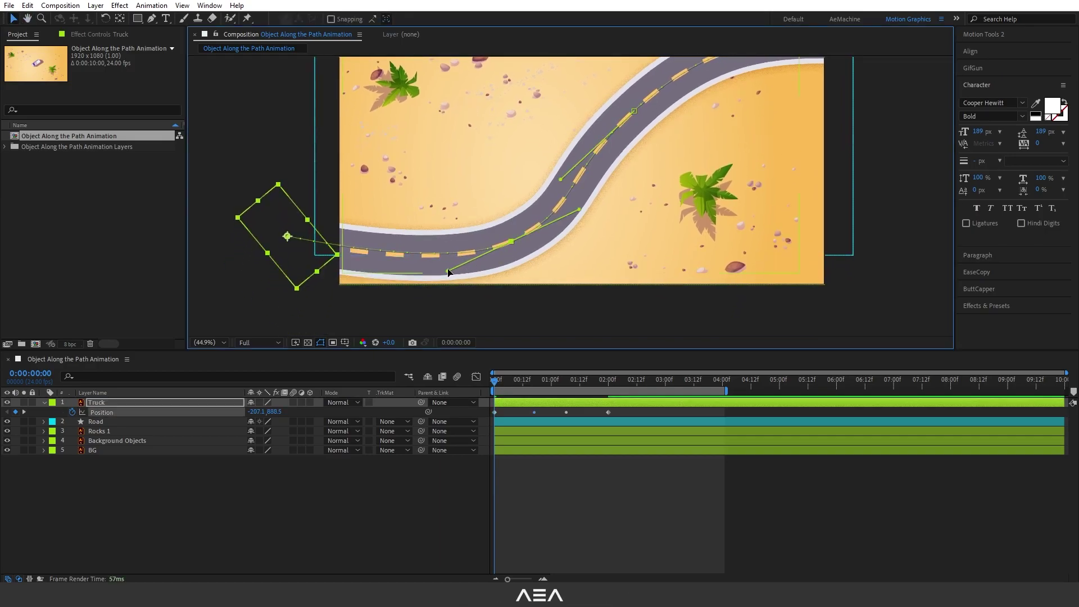
pyautogui.moveTo(448, 272); pyautogui.dragTo(374, 327)
# - Push the final 2:00 position point off-screen right, preview, and select all Position keyframes
pyautogui.moveTo(494, 379); pyautogui.dragTo(607, 390)
pyautogui.moveTo(712, 248); pyautogui.dragTo(647, 285)
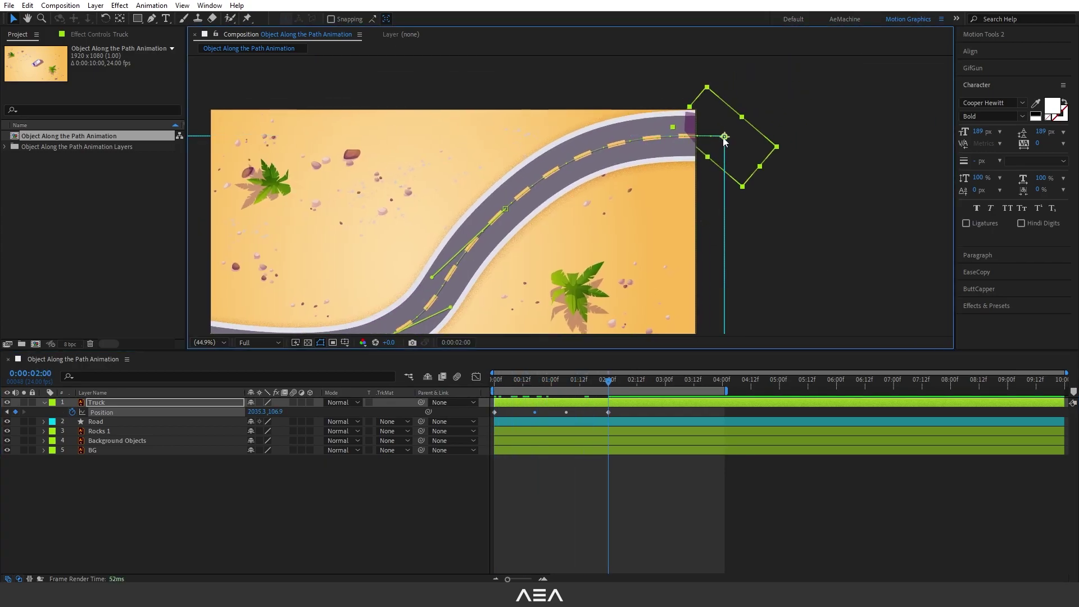
pyautogui.moveTo(724, 136); pyautogui.dragTo(752, 139)
pyautogui.press('space')
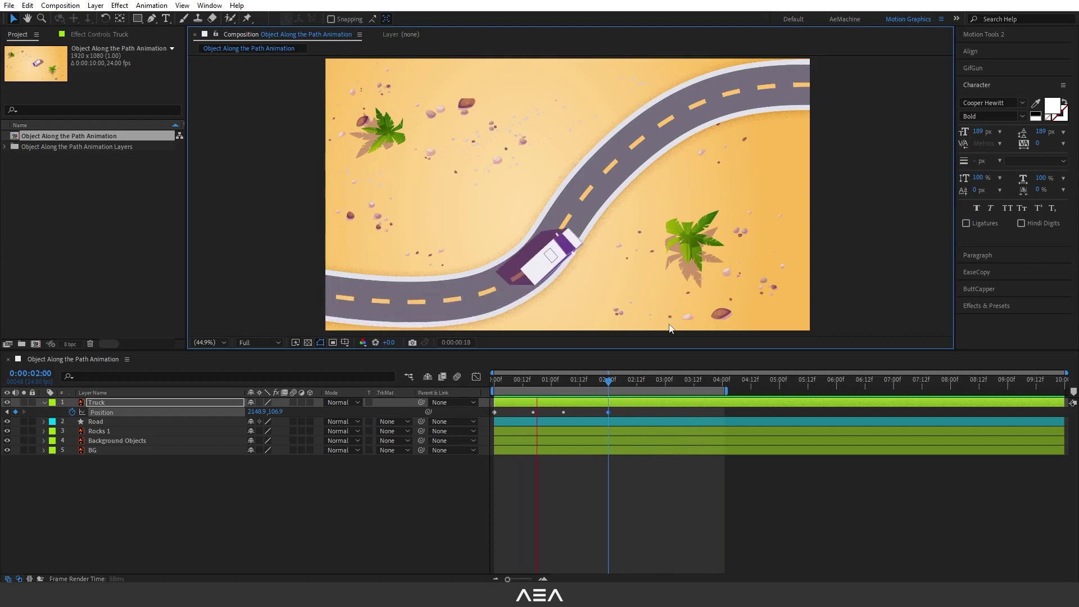
pyautogui.click(546, 362)
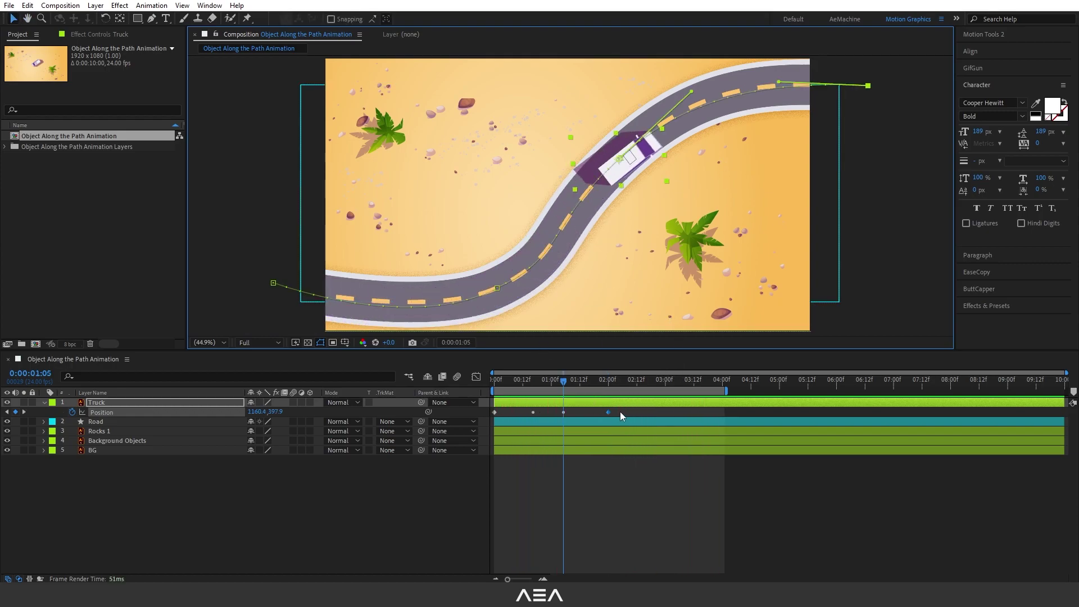
pyautogui.moveTo(619, 411); pyautogui.dragTo(719, 422)
# - Preview the stretched drive and move the last Position keyframe to about 3:00
pyautogui.press('space')
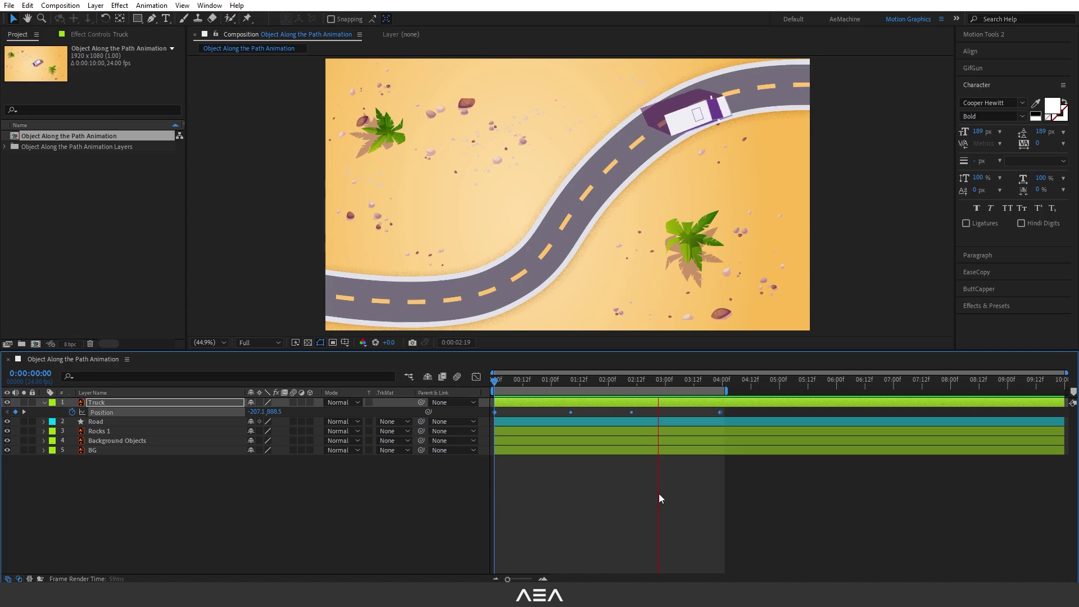
pyautogui.press('space')
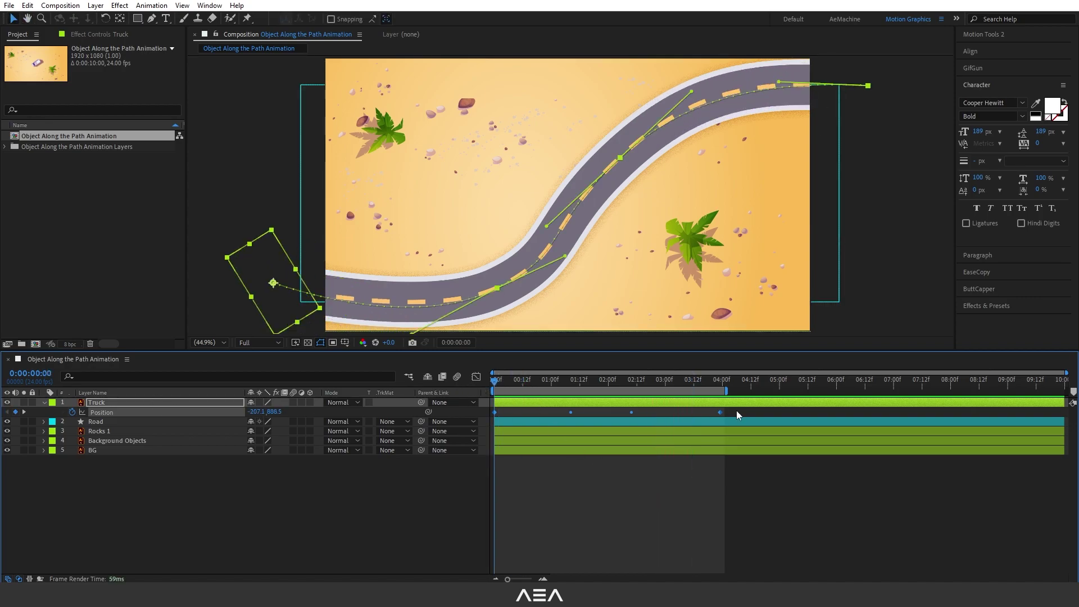
pyautogui.moveTo(721, 412); pyautogui.dragTo(666, 411)
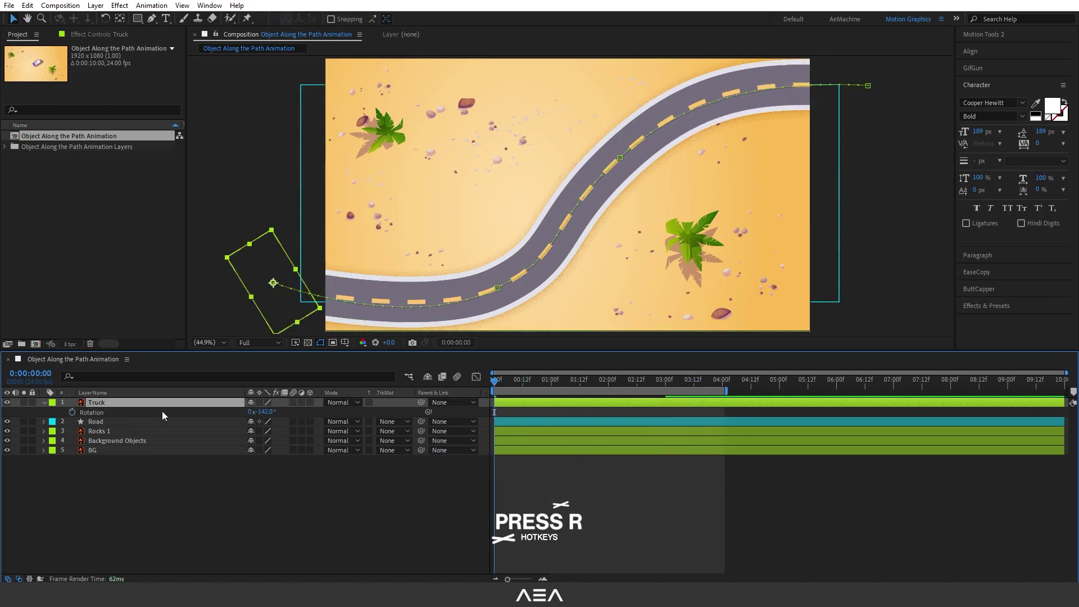
# - Keyframe the truck's Rotation at 0:22, 1:22 and 2:11 to follow the road's bends
pyautogui.moveTo(497, 378); pyautogui.dragTo(568, 387)
pyautogui.click(72, 412)
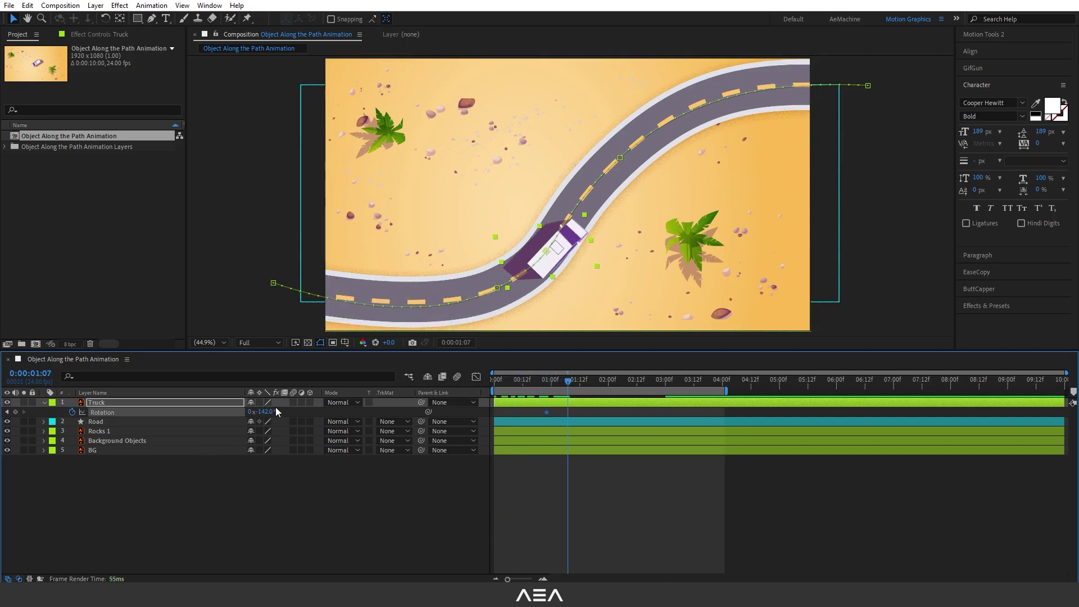
pyautogui.moveTo(266, 411); pyautogui.dragTo(251, 411)
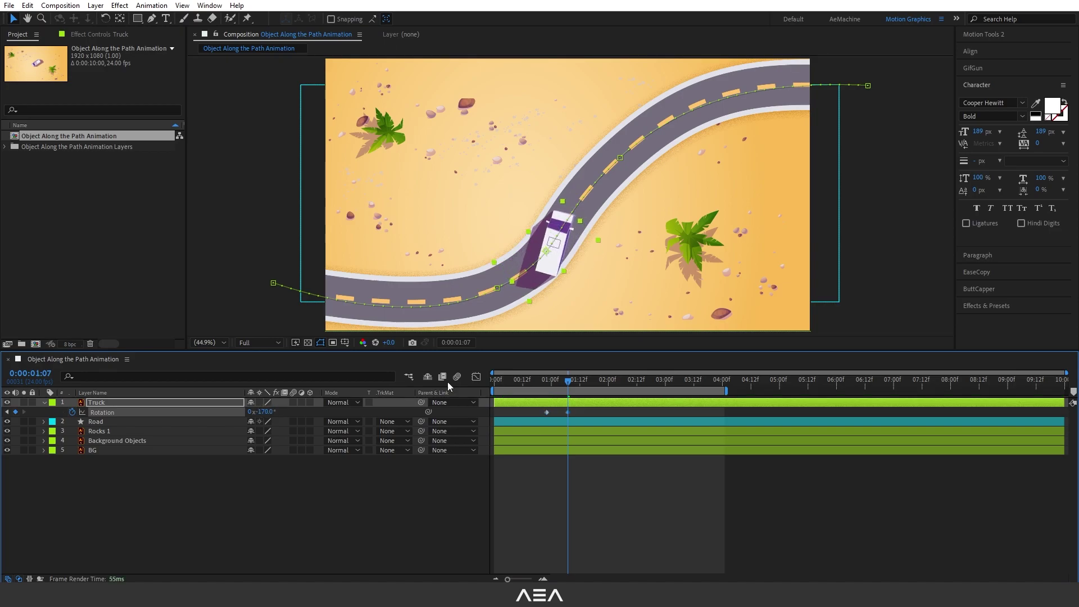
pyautogui.moveTo(569, 381); pyautogui.dragTo(599, 388)
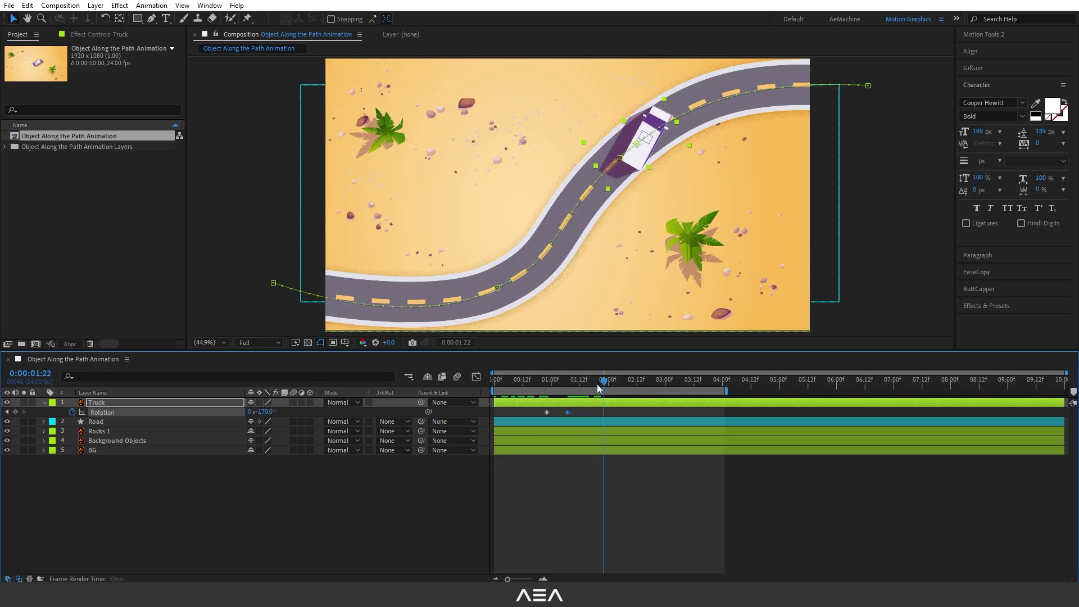
pyautogui.moveTo(269, 411); pyautogui.dragTo(284, 411)
pyautogui.press('space')
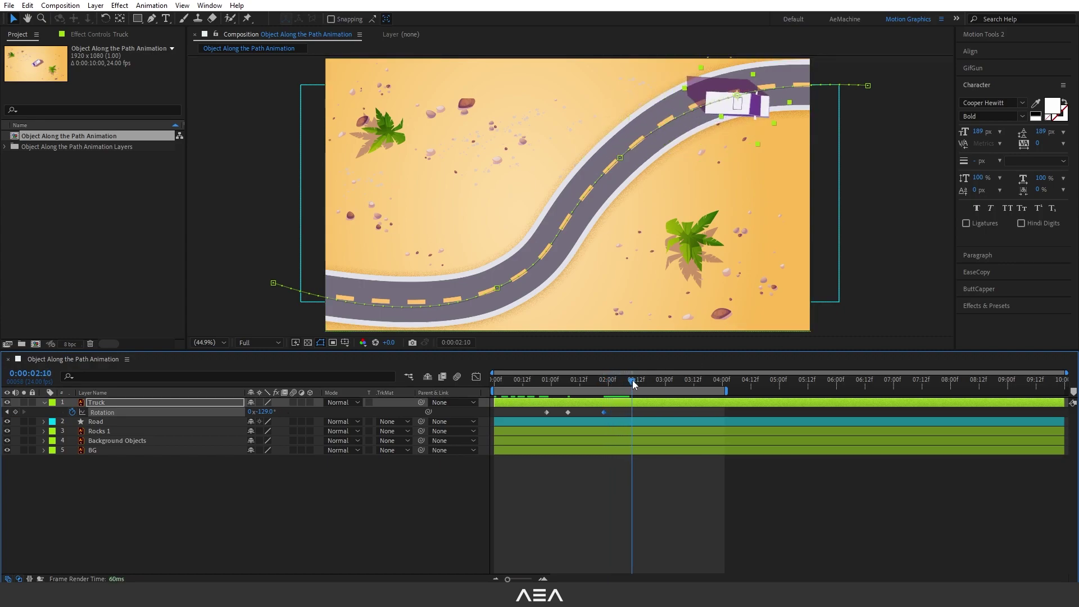
pyautogui.hotkey('ctrl', 'c')
pyautogui.hotkey('ctrl', 'v')
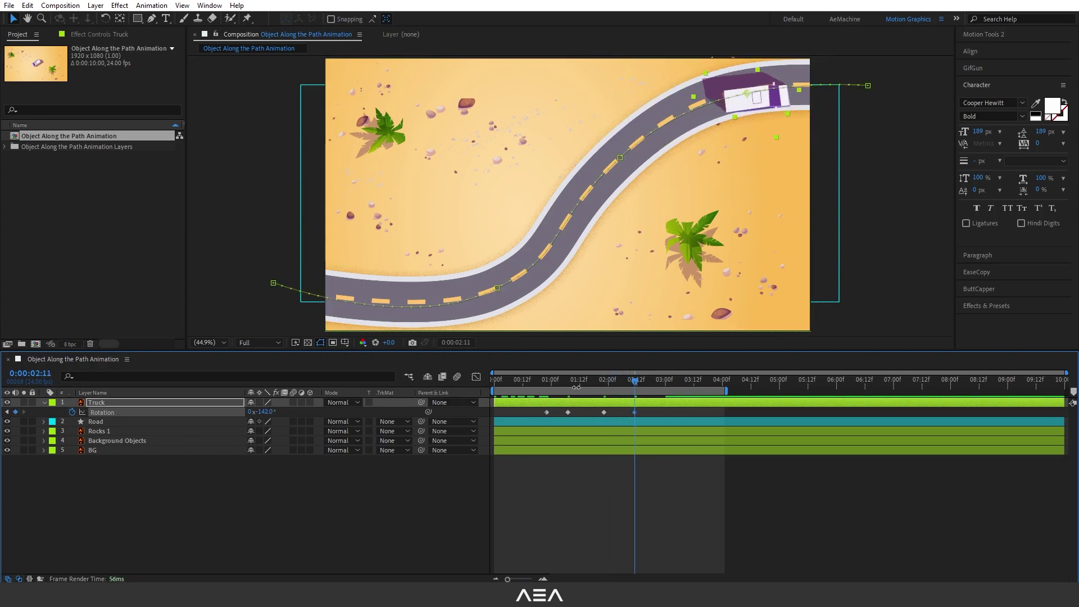
# - Replay the drive, then collapse and deselect the Truck layer
pyautogui.press('space')
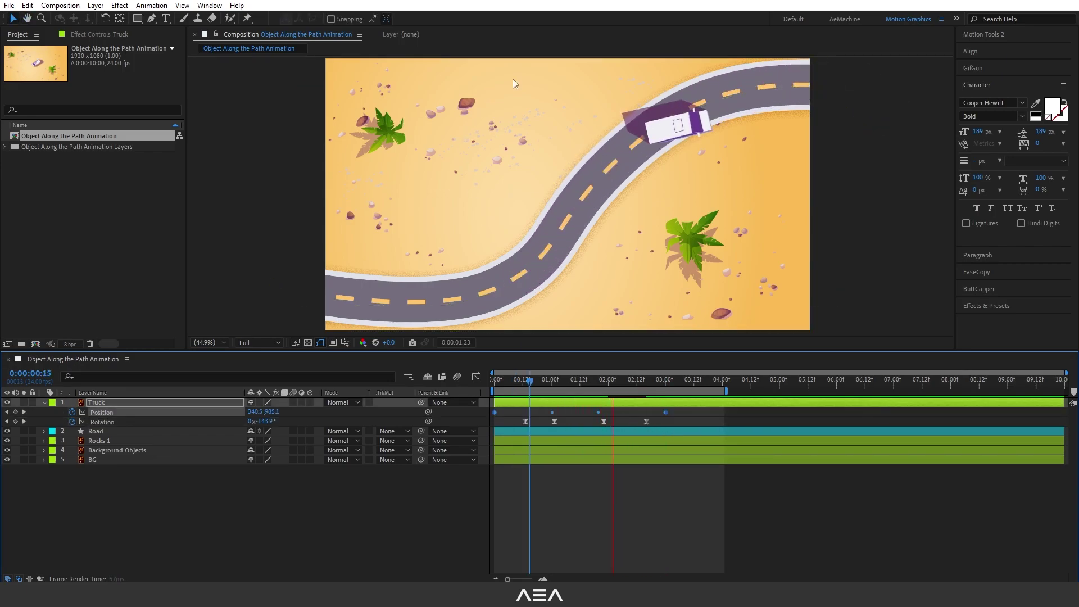
pyautogui.press('space')
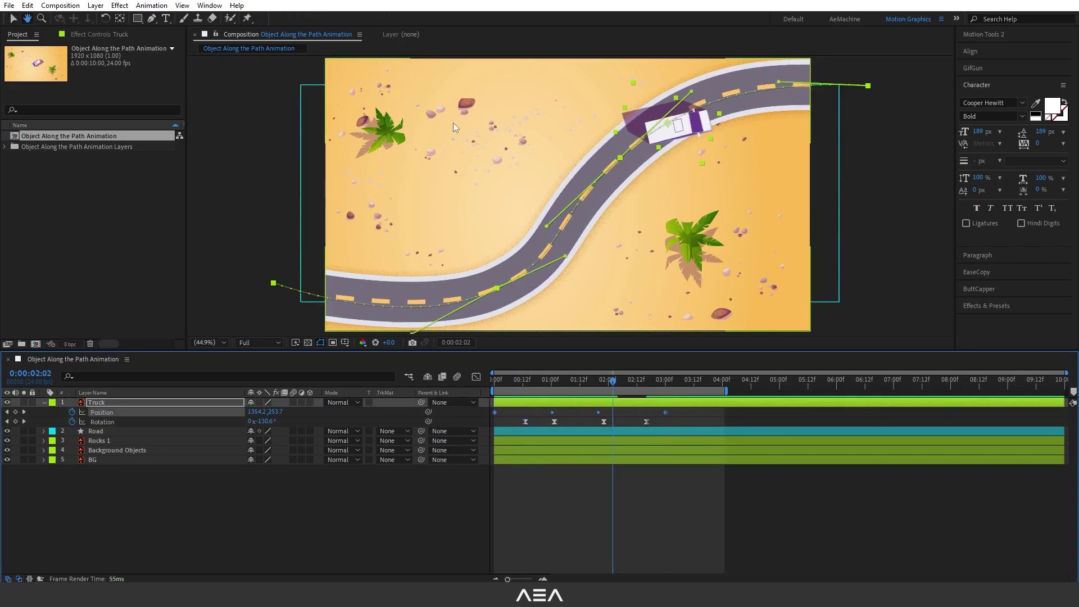
pyautogui.click(45, 402)
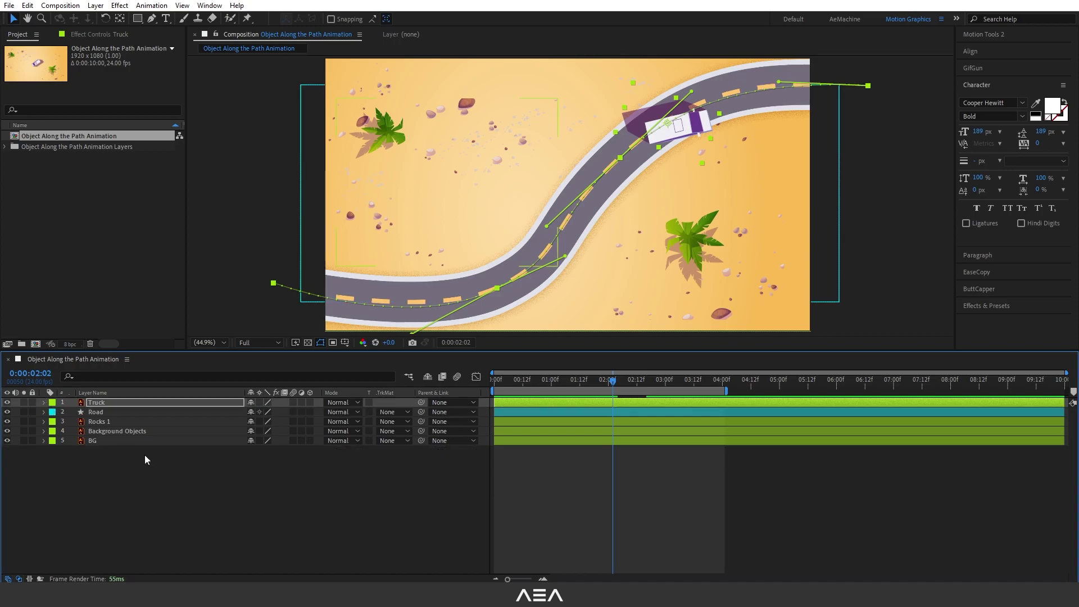
pyautogui.click(173, 470)
# - Add a full-frame 1920×1080 light-green solid named Water at the top of the layer stack
pyautogui.rightClick(170, 470)
pyautogui.moveTo(202, 335)
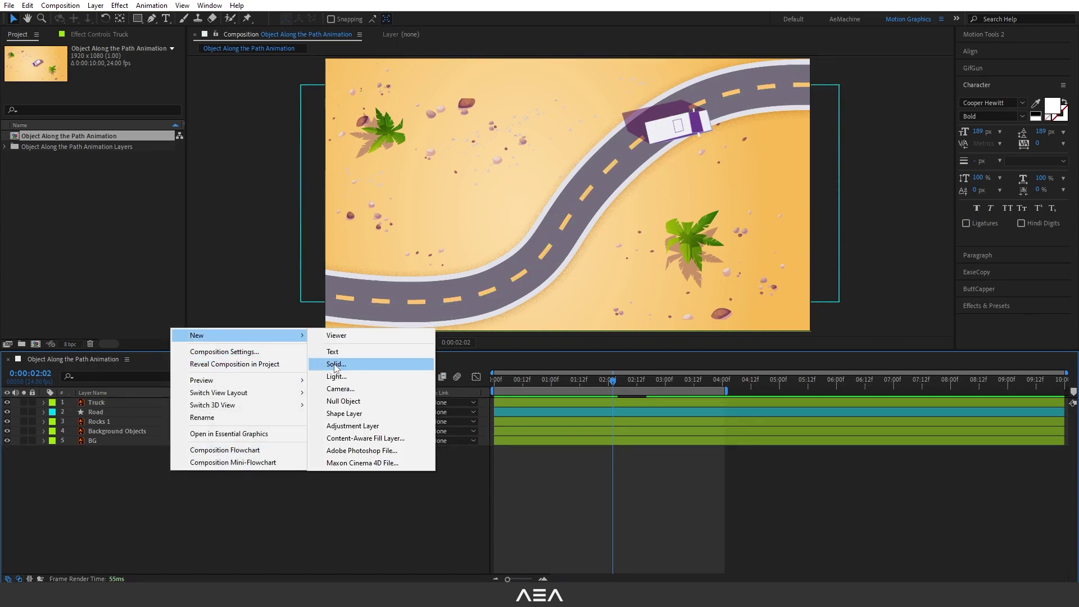
pyautogui.click(332, 360)
pyautogui.write('Water')
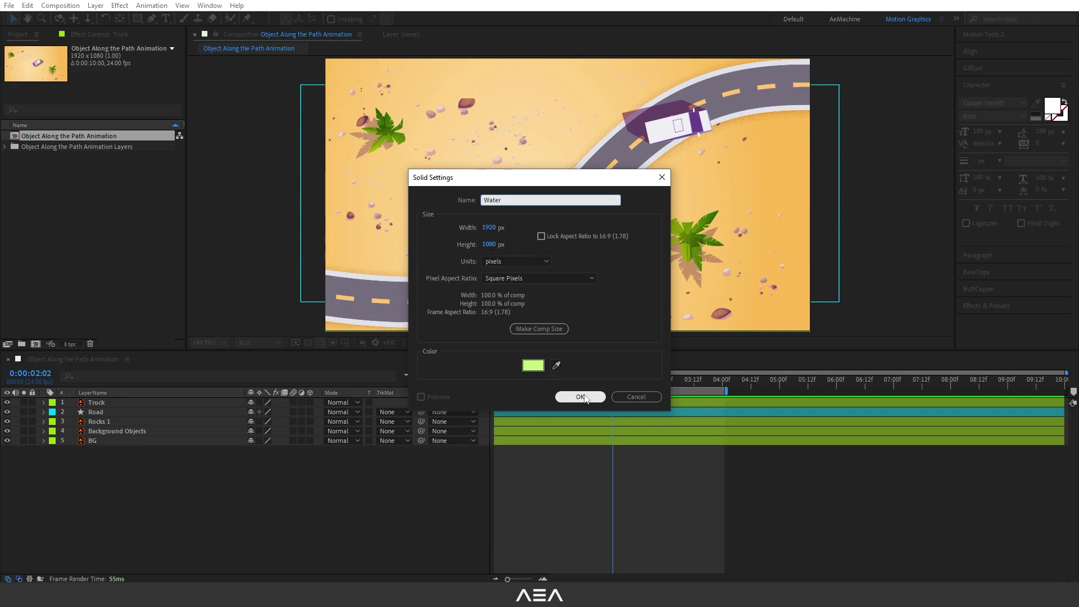
pyautogui.click(580, 396)
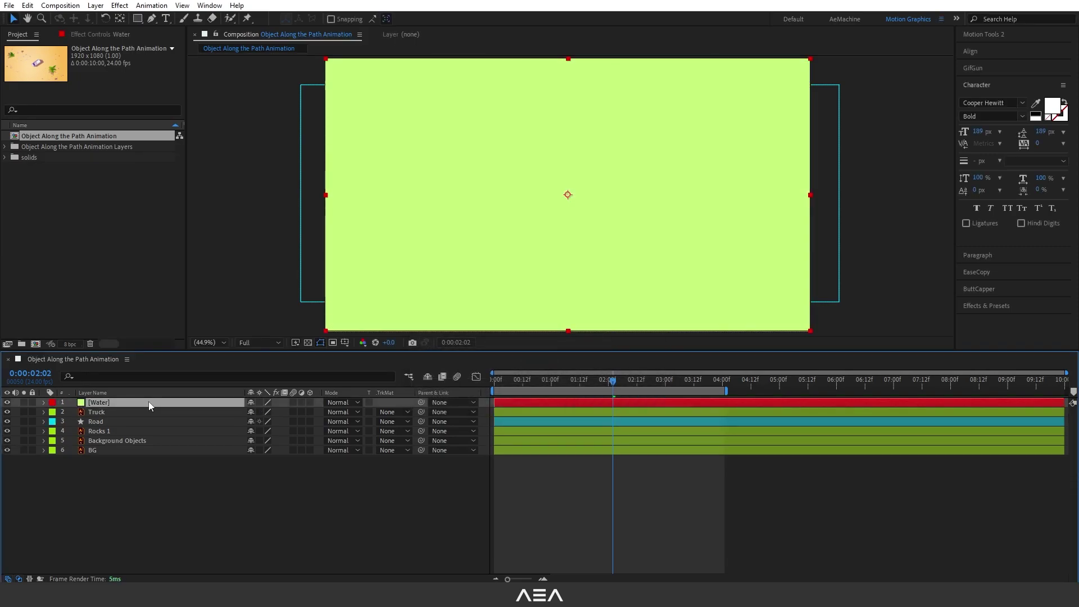
pyautogui.click(210, 6)
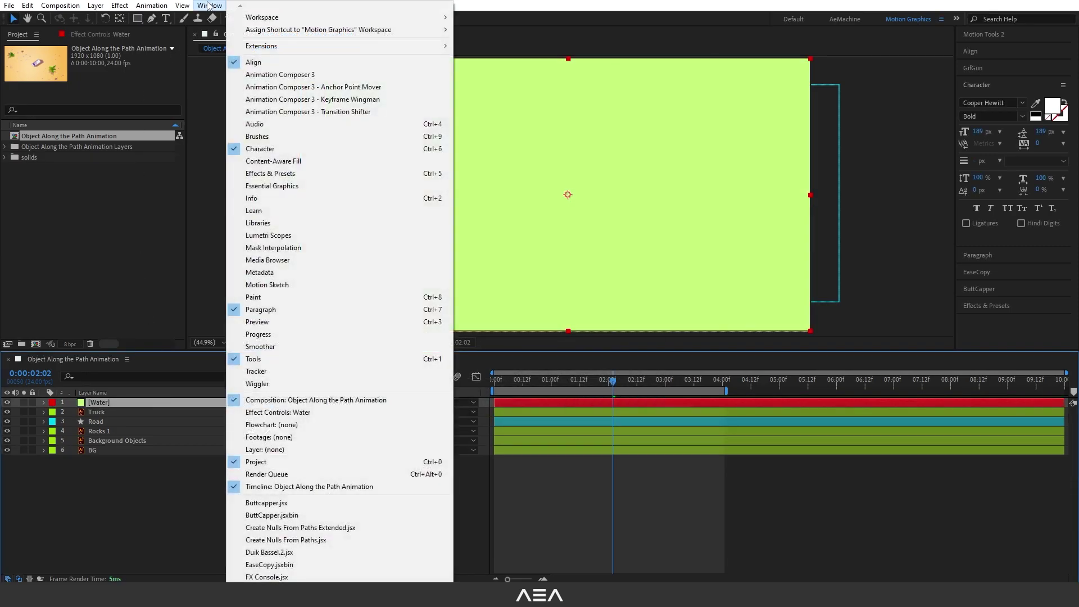
# - Apply Fractal Noise to Water with Smeary type, Contrast 321 and Brightness 133
pyautogui.click(286, 174)
pyautogui.click(1002, 164)
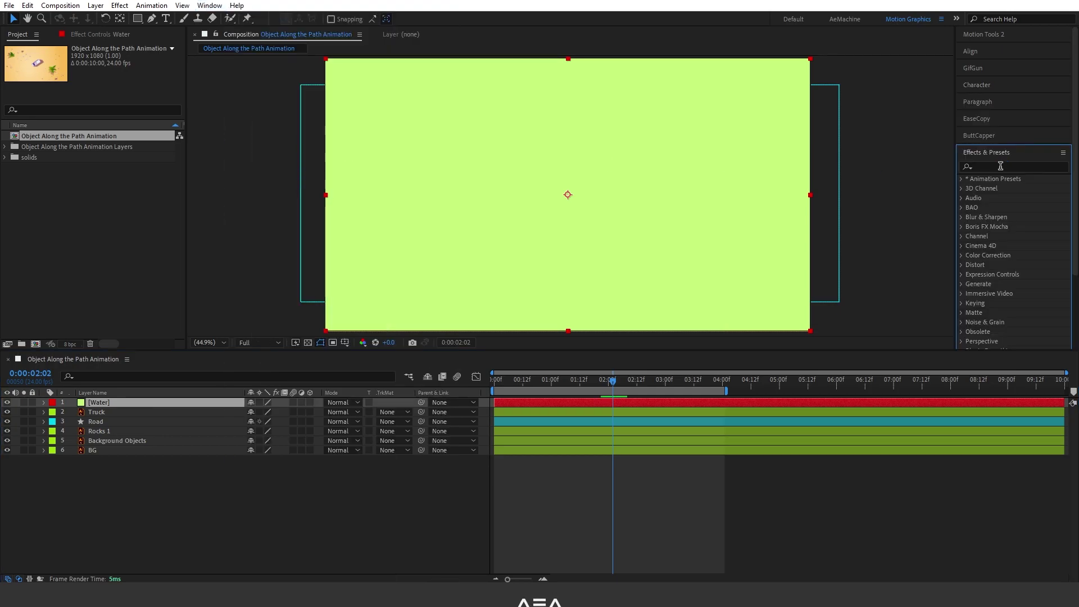
pyautogui.write('frac')
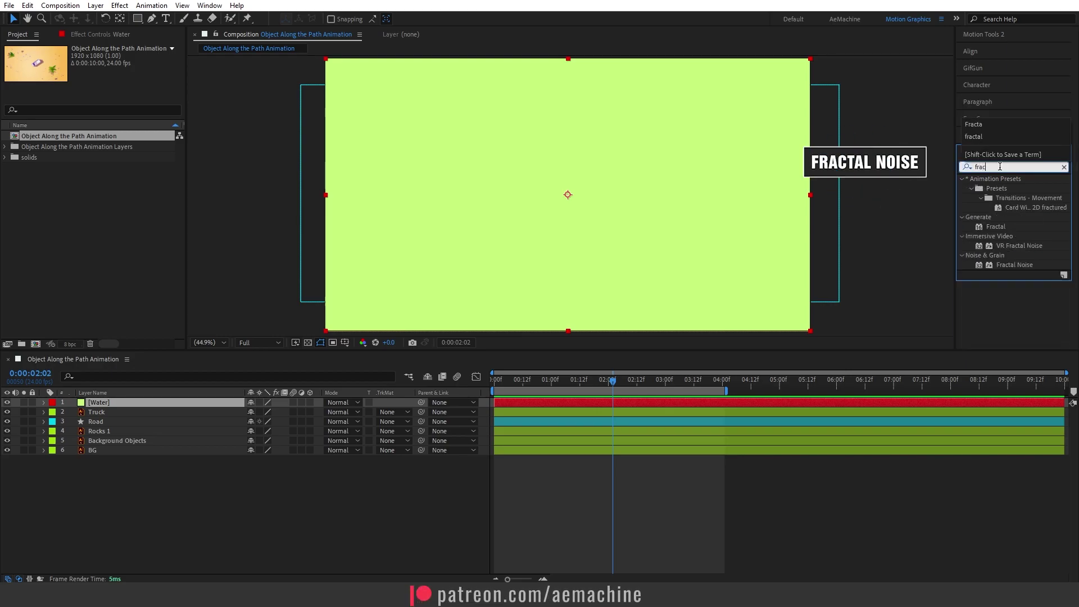
pyautogui.doubleClick(1015, 264)
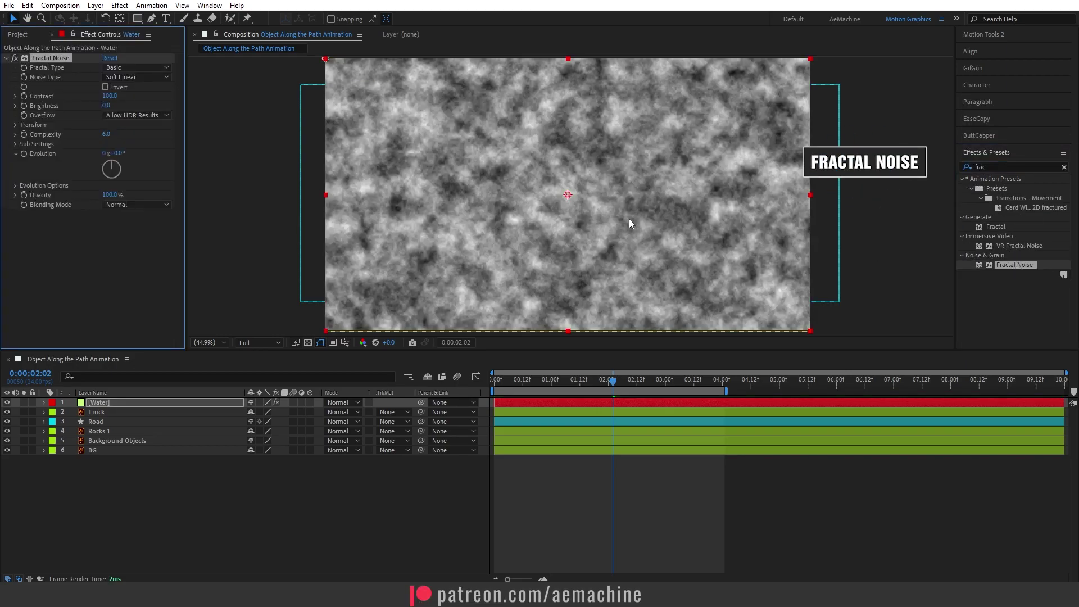
pyautogui.moveTo(107, 99); pyautogui.dragTo(232, 104)
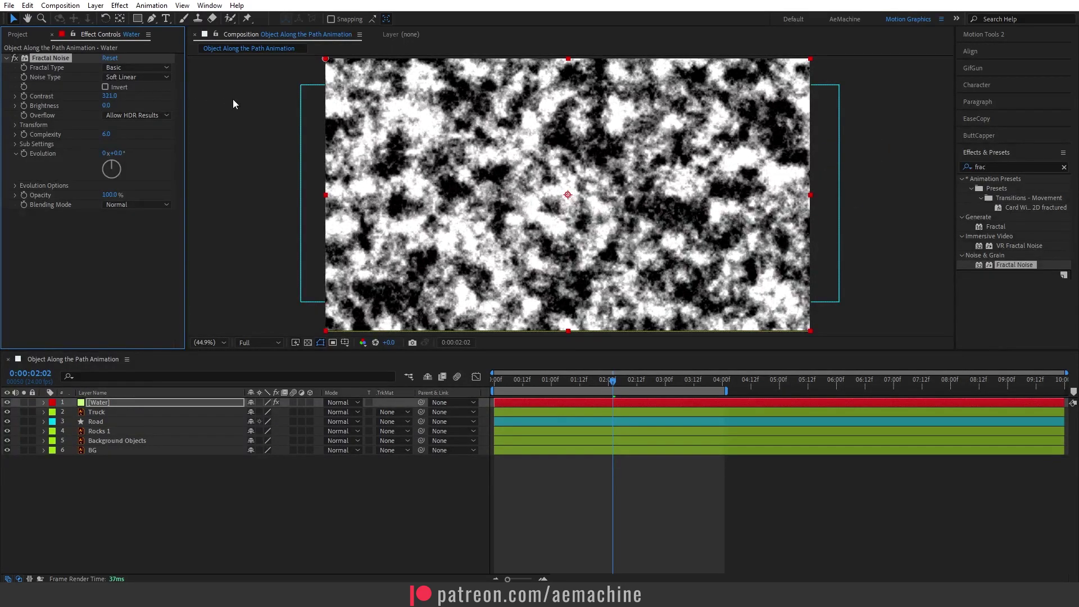
pyautogui.click(136, 68)
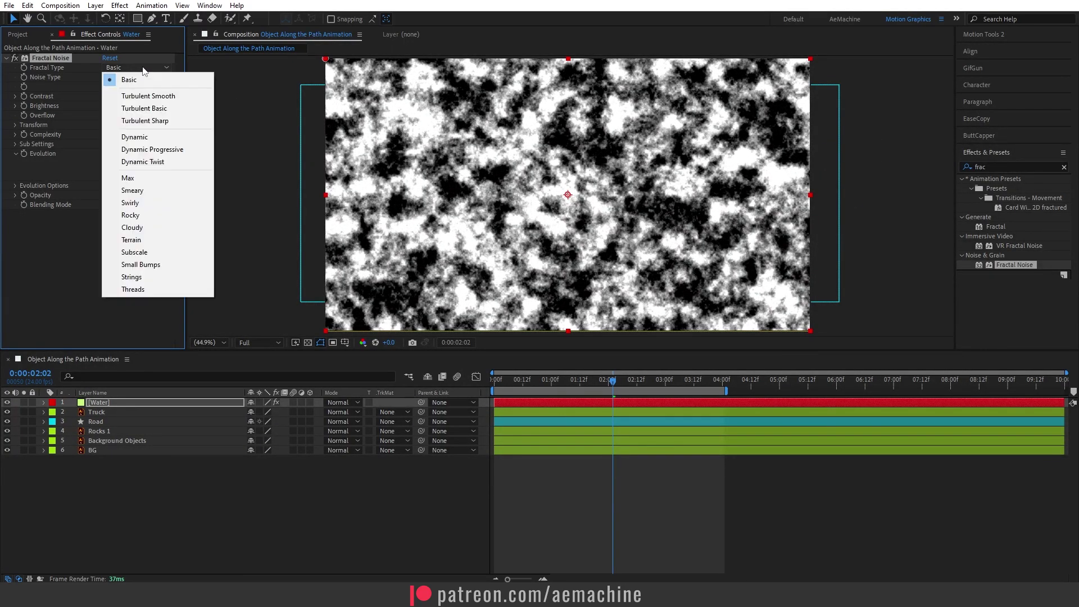
pyautogui.click(132, 190)
pyautogui.moveTo(120, 106); pyautogui.dragTo(179, 106)
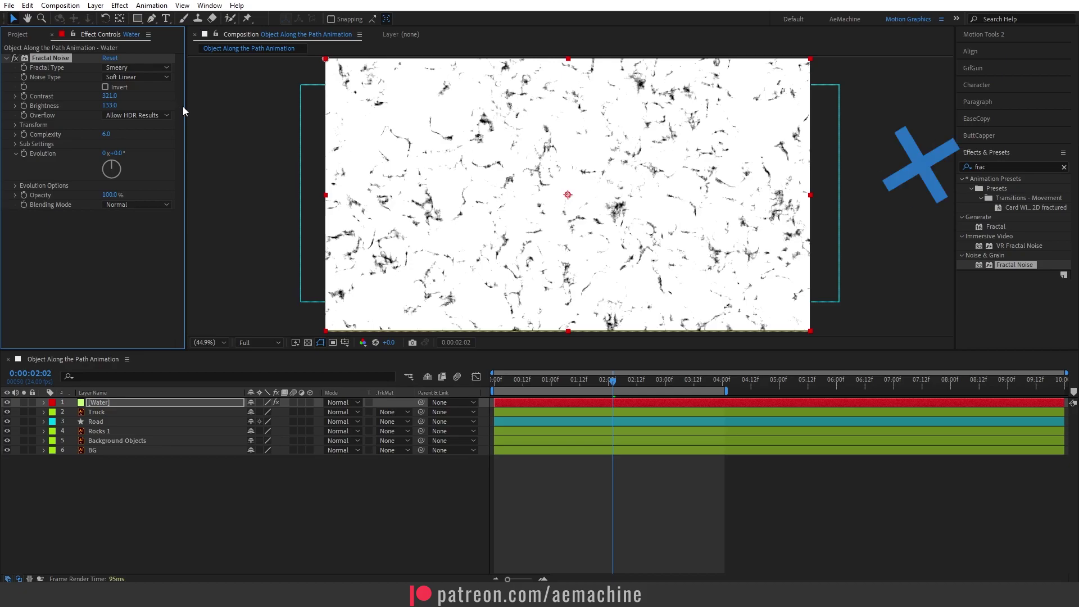
pyautogui.click(999, 162)
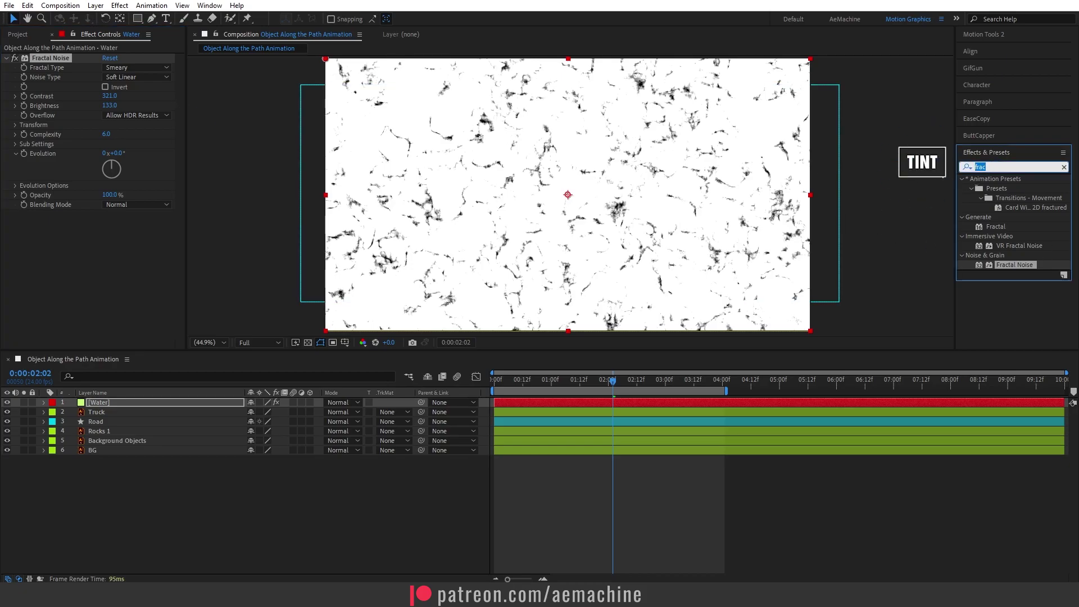
# - Apply Tint to Water, mapping black to white and white to light cyan
pyautogui.write('tint')
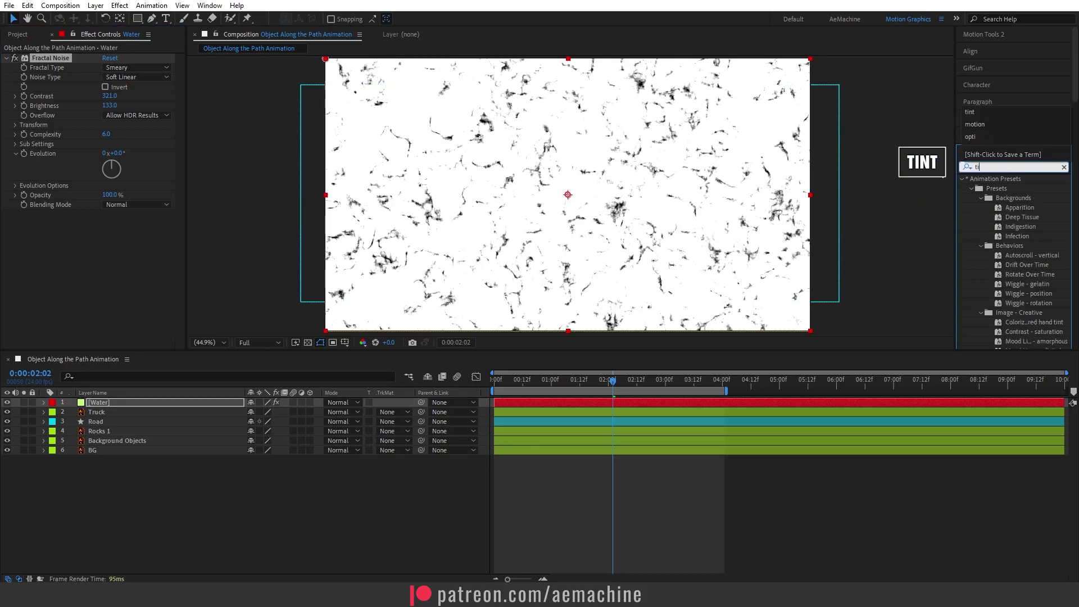
pyautogui.moveTo(1001, 227); pyautogui.dragTo(37, 224)
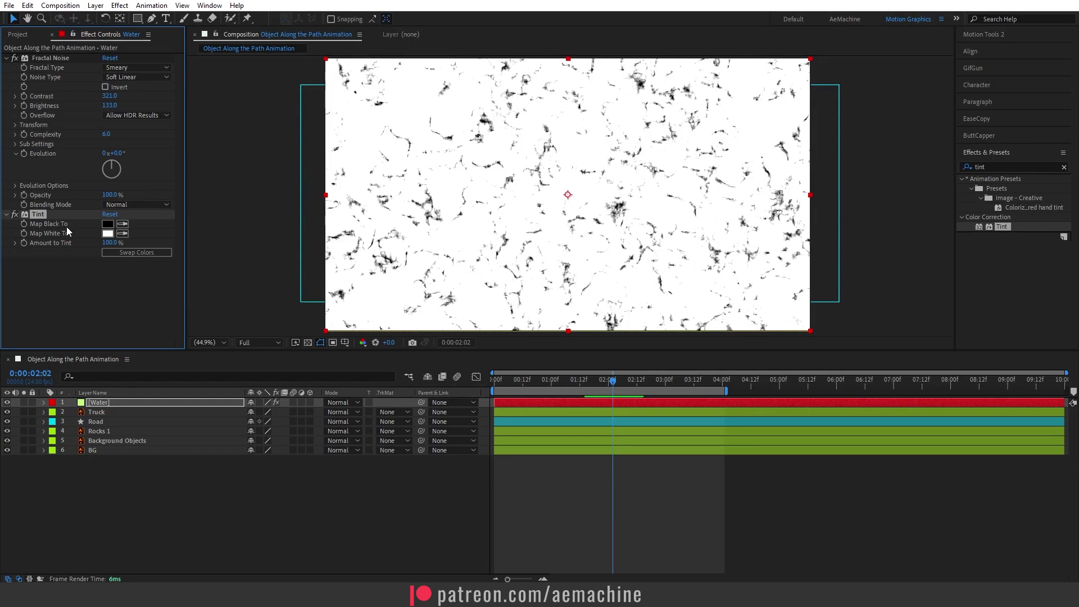
pyautogui.click(107, 224)
pyautogui.click(337, 233)
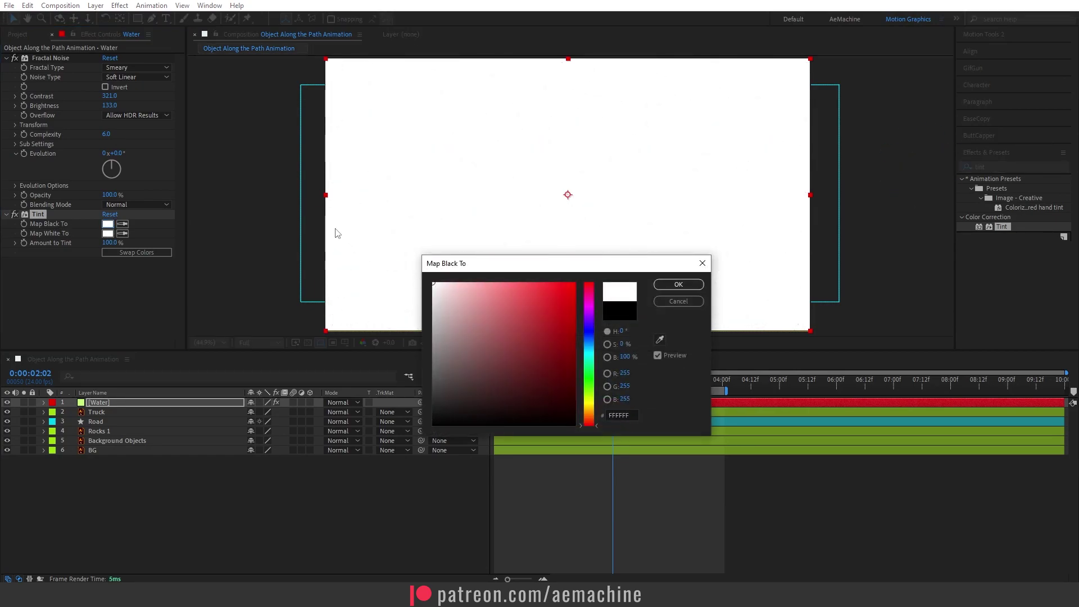
pyautogui.click(678, 284)
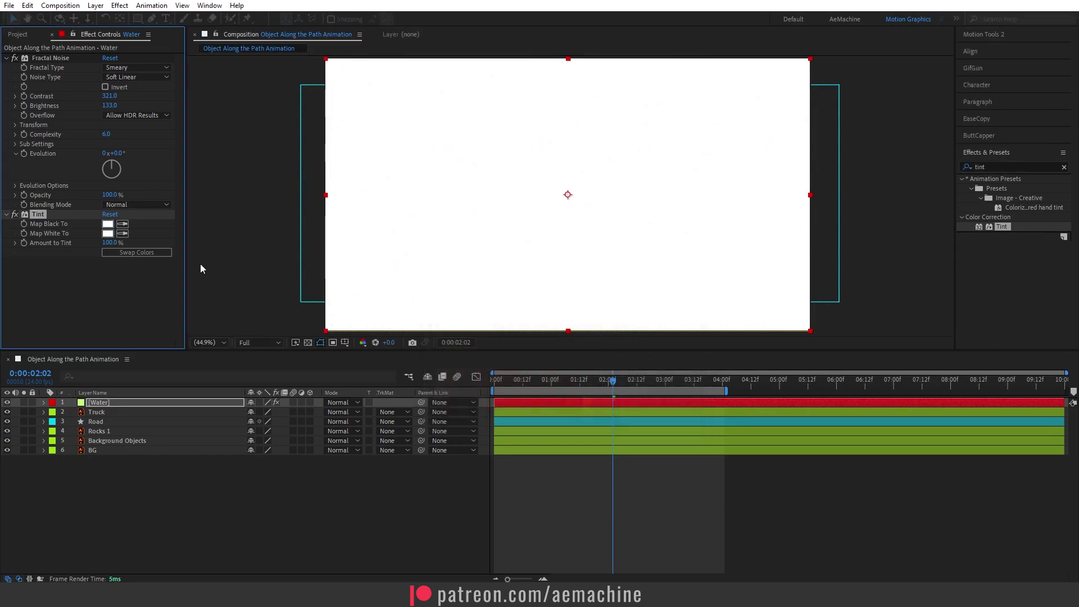
pyautogui.click(108, 234)
pyautogui.moveTo(588, 337); pyautogui.dragTo(595, 351)
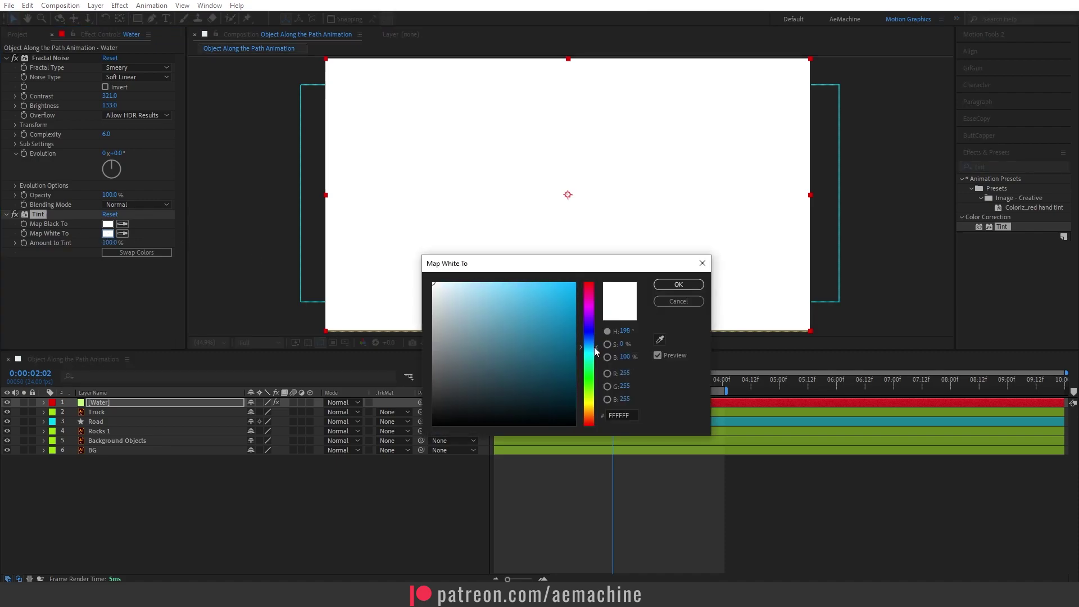
pyautogui.moveTo(516, 307); pyautogui.dragTo(527, 267)
pyautogui.click(669, 284)
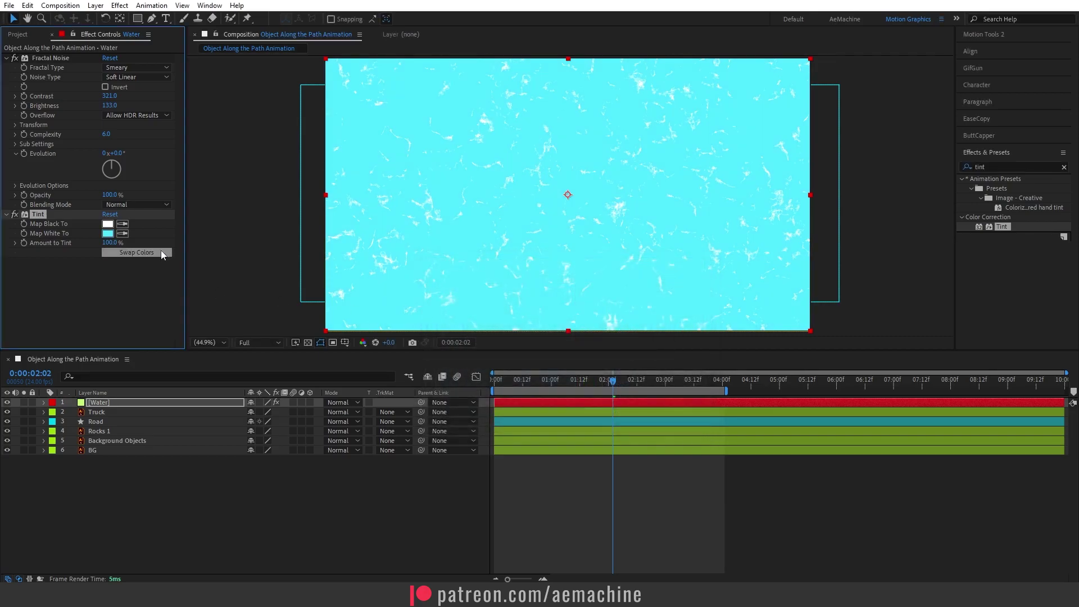
# - Drive the Fractal Noise Evolution with the expression time*250 and preview the animated water
pyautogui.keyDown('alt'); pyautogui.click(22, 154); pyautogui.keyUp('alt')
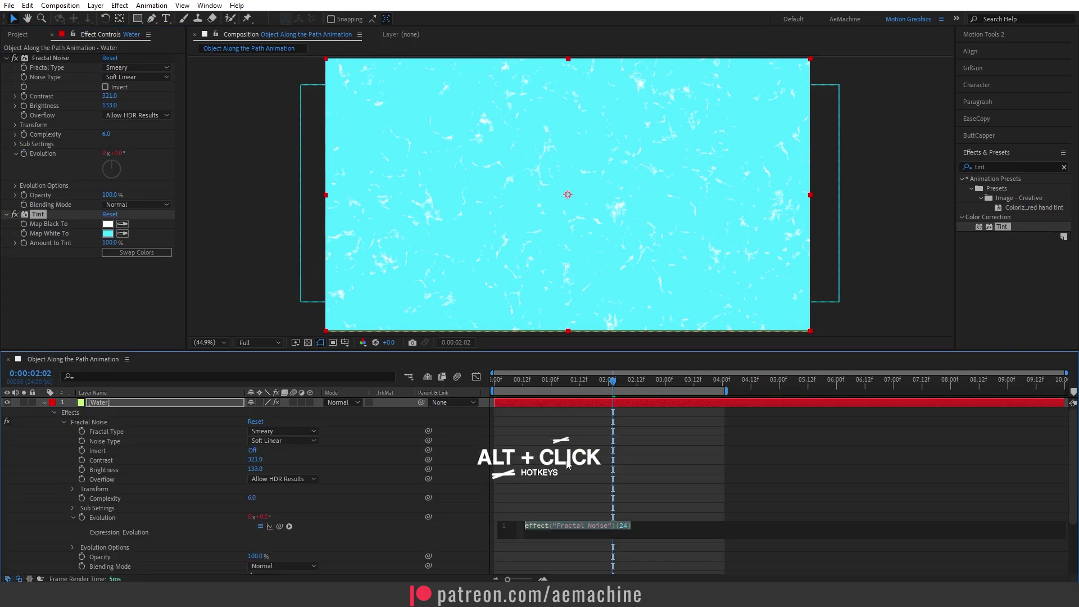
pyautogui.write('time')
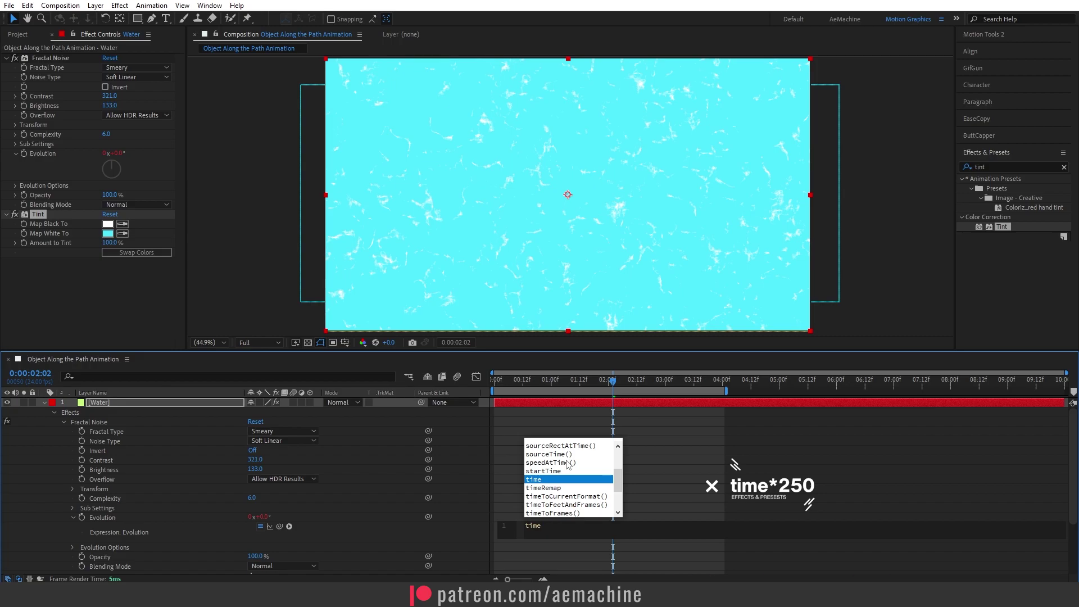
pyautogui.write('*250')
pyautogui.click(484, 386)
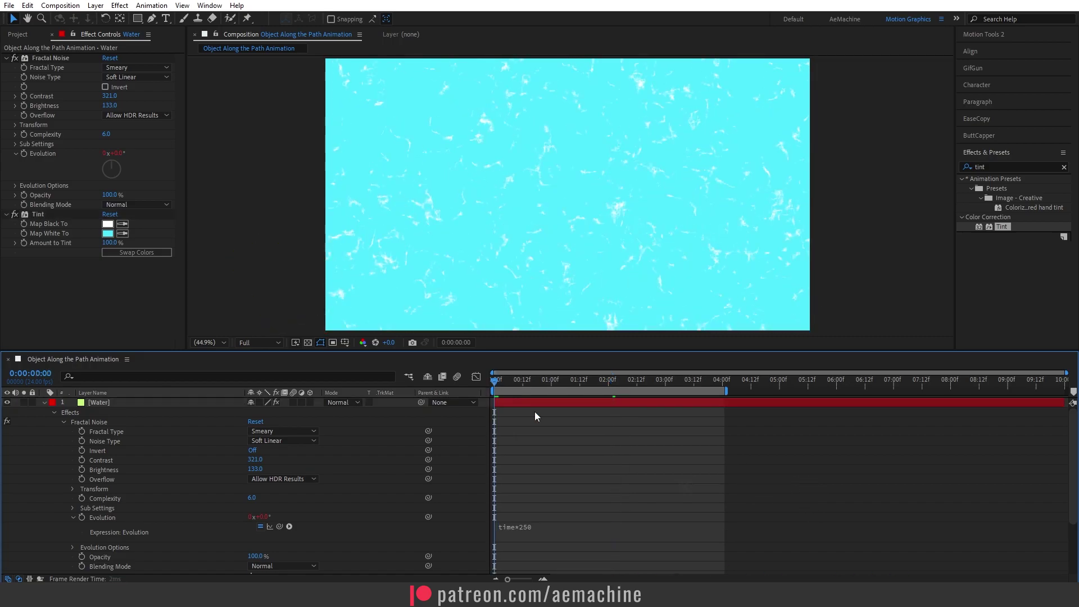
pyautogui.press('space')
pyautogui.click(83, 412)
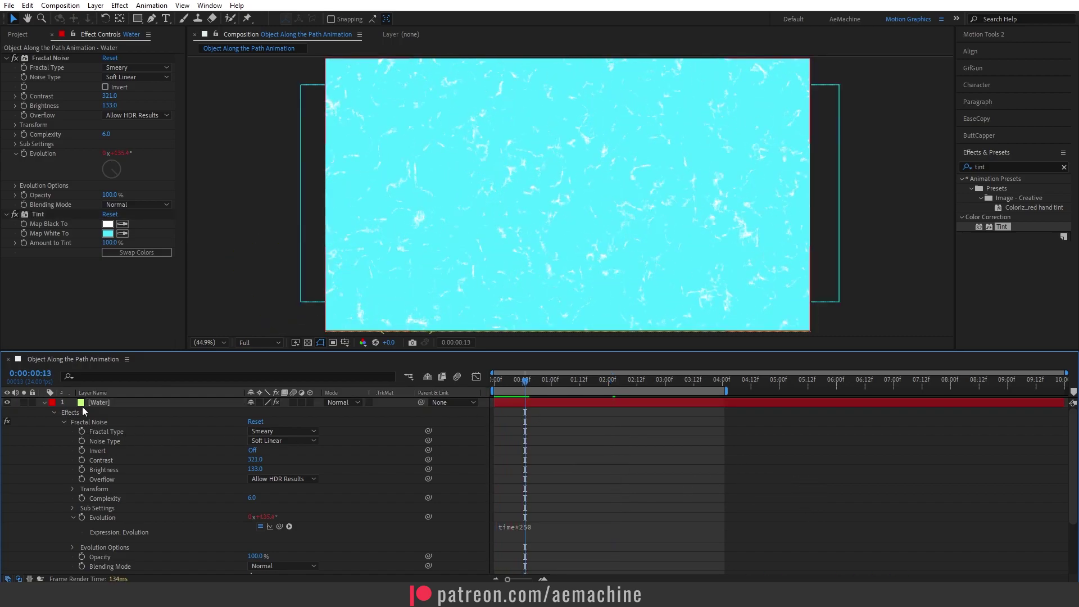
pyautogui.click(117, 402)
pyautogui.click(1006, 167)
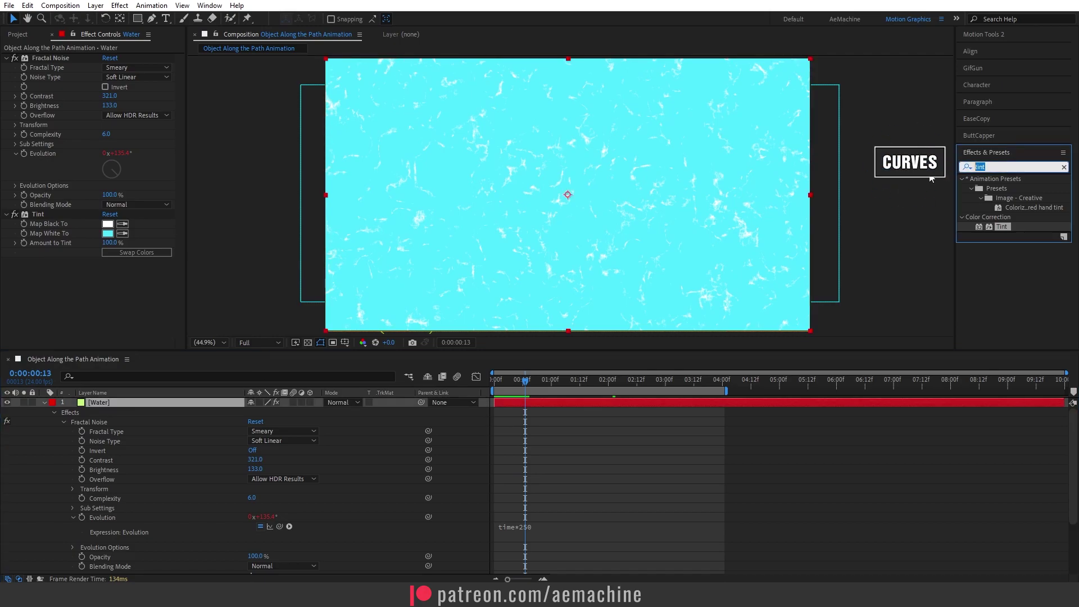
# - Apply Curves to Water and adjust its Alpha channel curve
pyautogui.write('cur')
pyautogui.doubleClick(1005, 303)
pyautogui.click(137, 136)
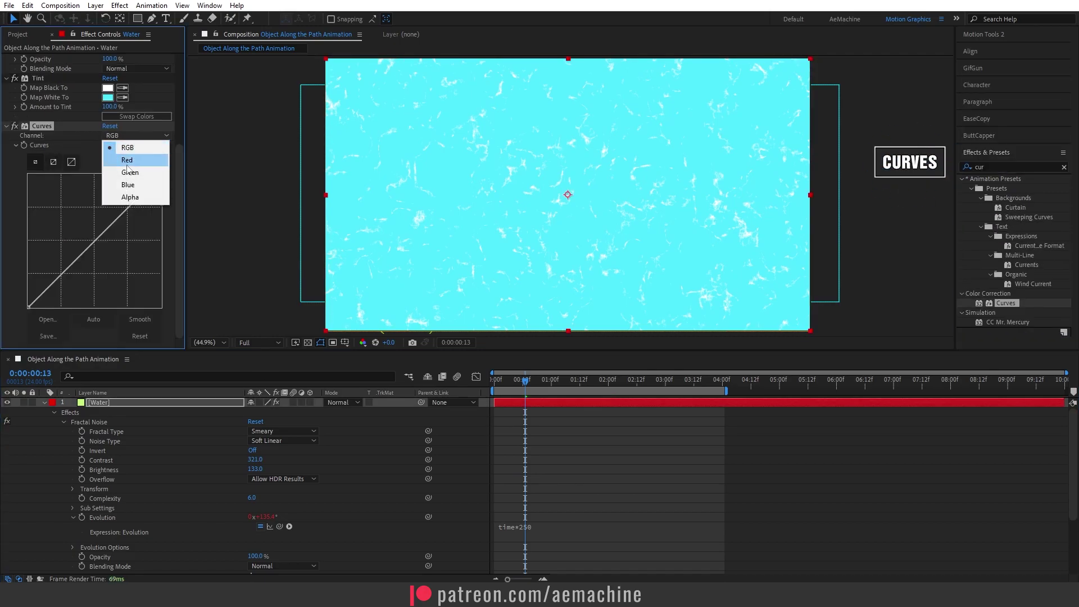
pyautogui.click(115, 201)
pyautogui.moveTo(160, 175); pyautogui.dragTo(149, 174)
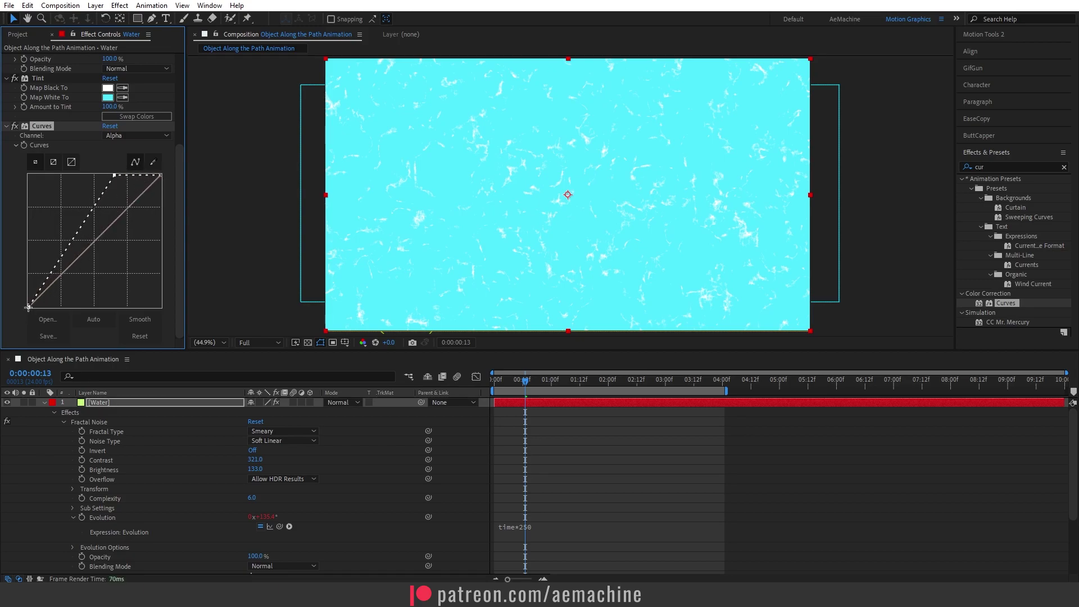
# - Bow the RGB curve down to deepen the blue, then collapse the Fractal Noise and Tint effects
pyautogui.click(156, 138)
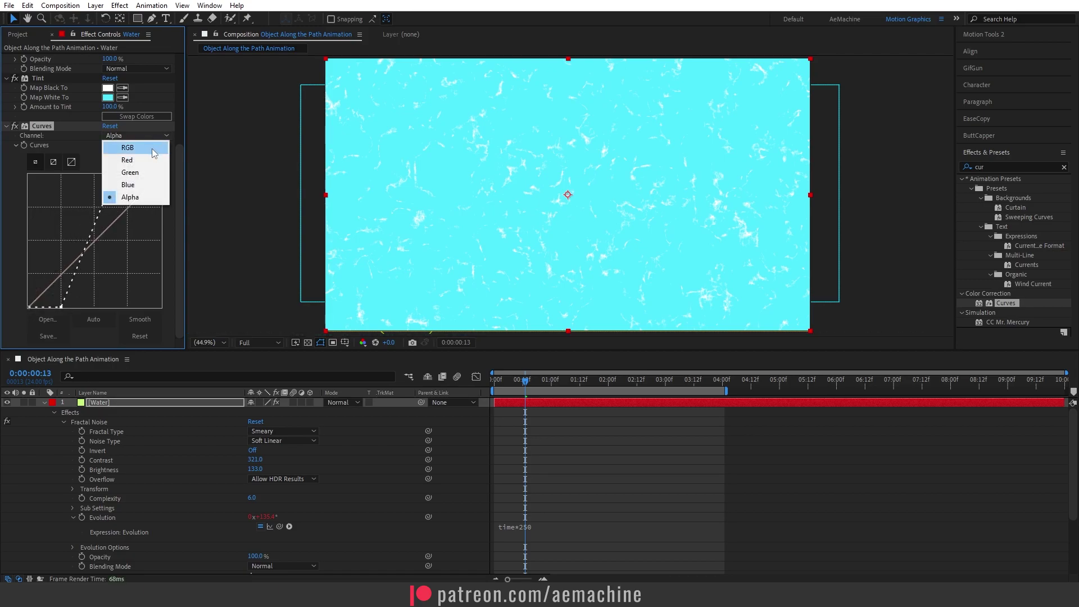
pyautogui.click(119, 147)
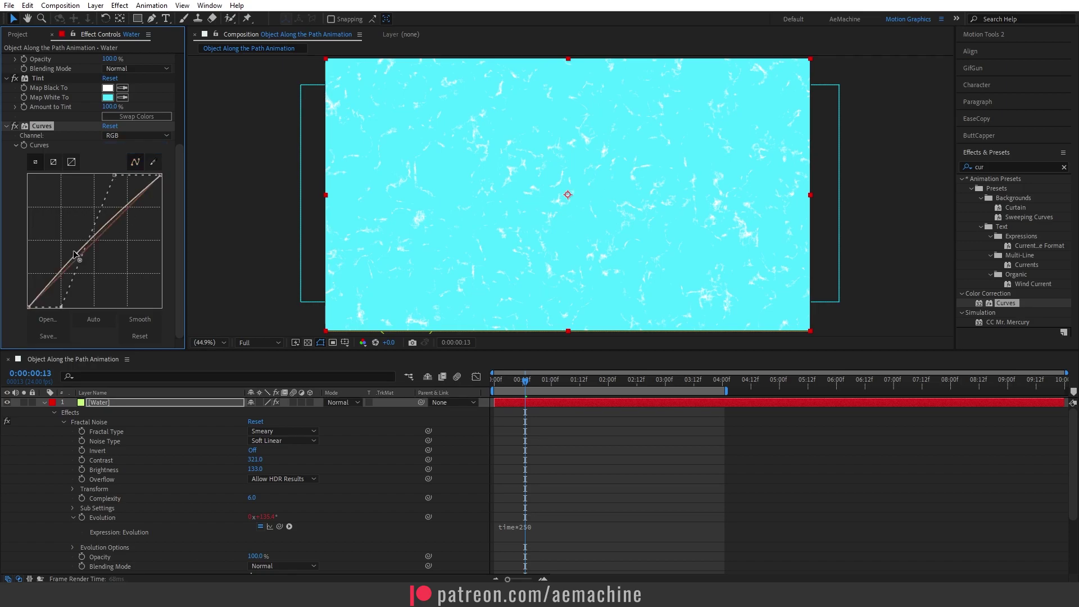
pyautogui.moveTo(73, 250)
pyautogui.mouseDown()
pyautogui.moveTo(85, 270)
pyautogui.moveTo(86, 259)
pyautogui.mouseUp()
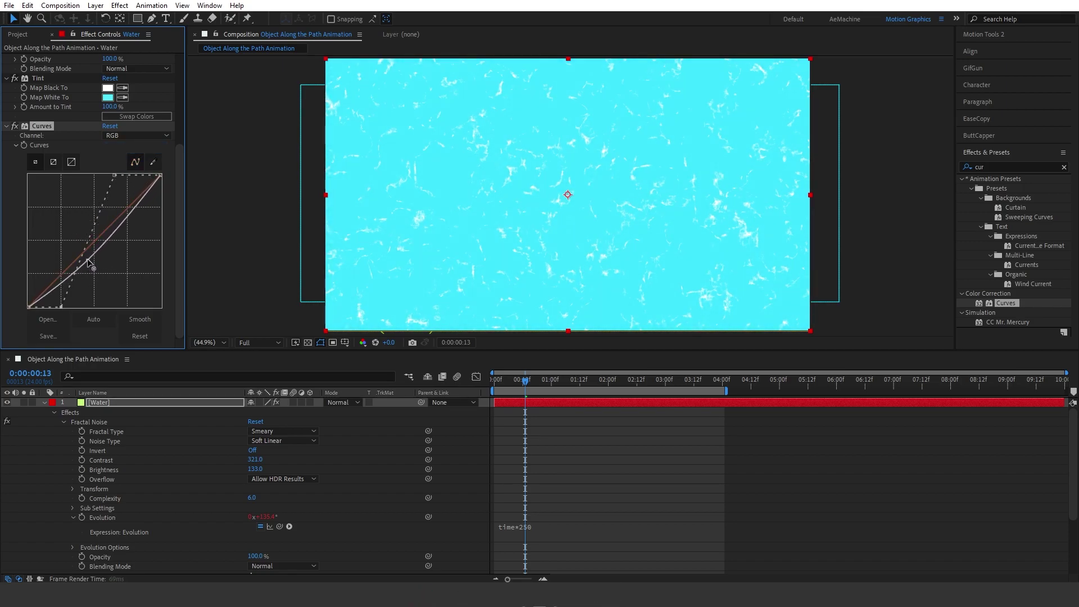
pyautogui.click(7, 126)
pyautogui.click(44, 402)
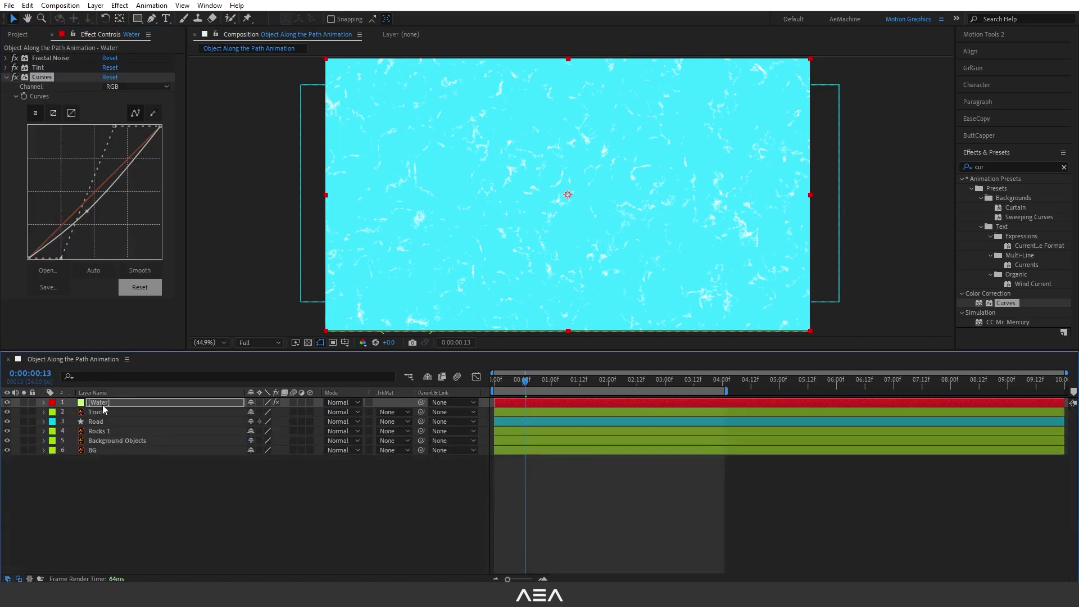
pyautogui.click(102, 404)
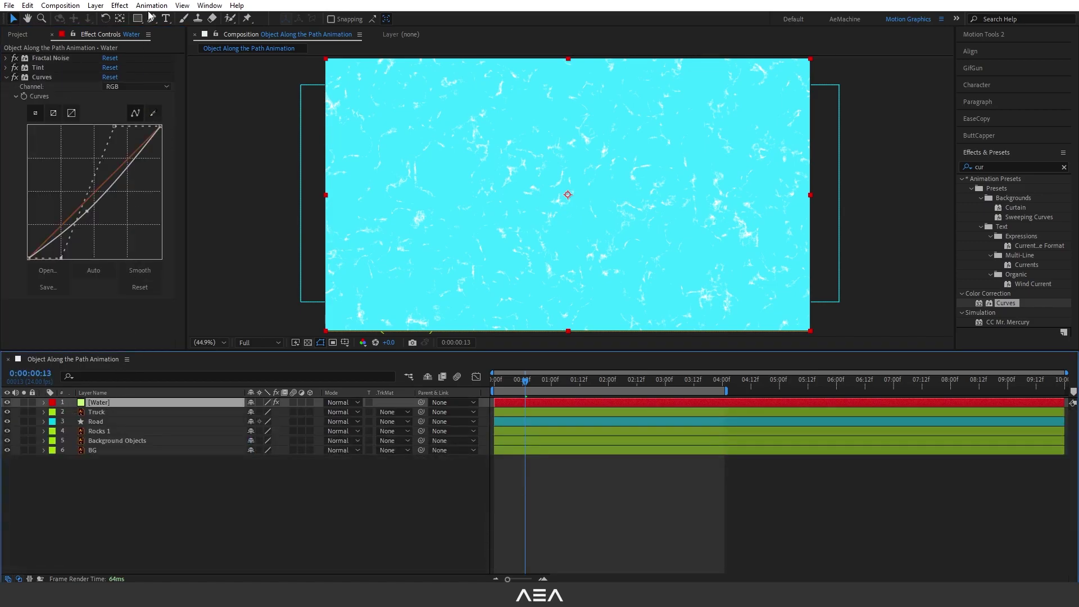
# - Draw a closed Pen mask over the composition's top-left corner on the Water layer
pyautogui.moveTo(152, 21); pyautogui.dragTo(183, 21)
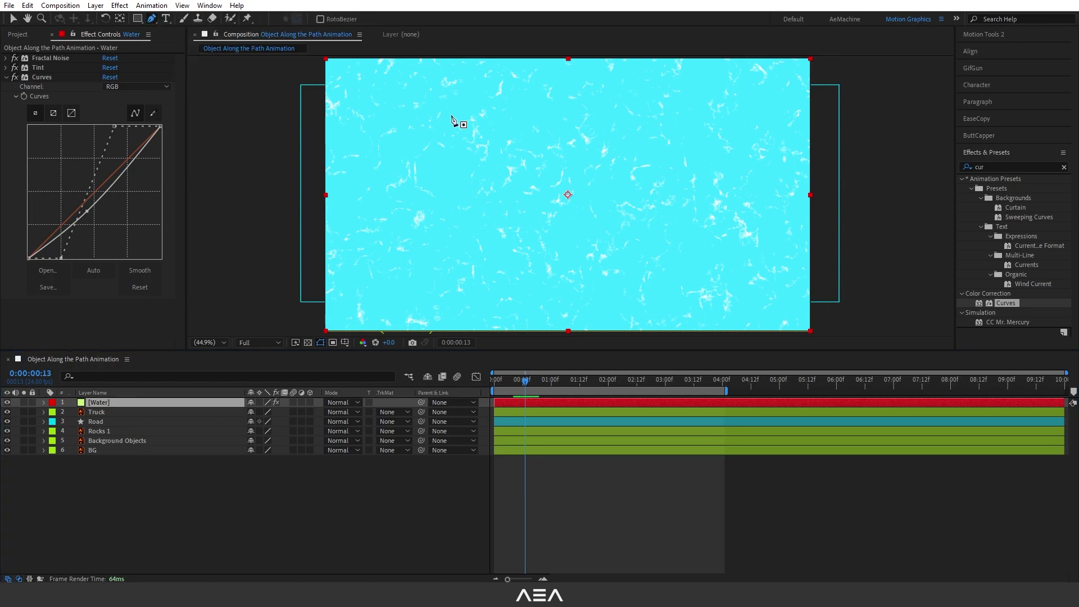
pyautogui.press(',')
pyautogui.press(',')
pyautogui.click(406, 146)
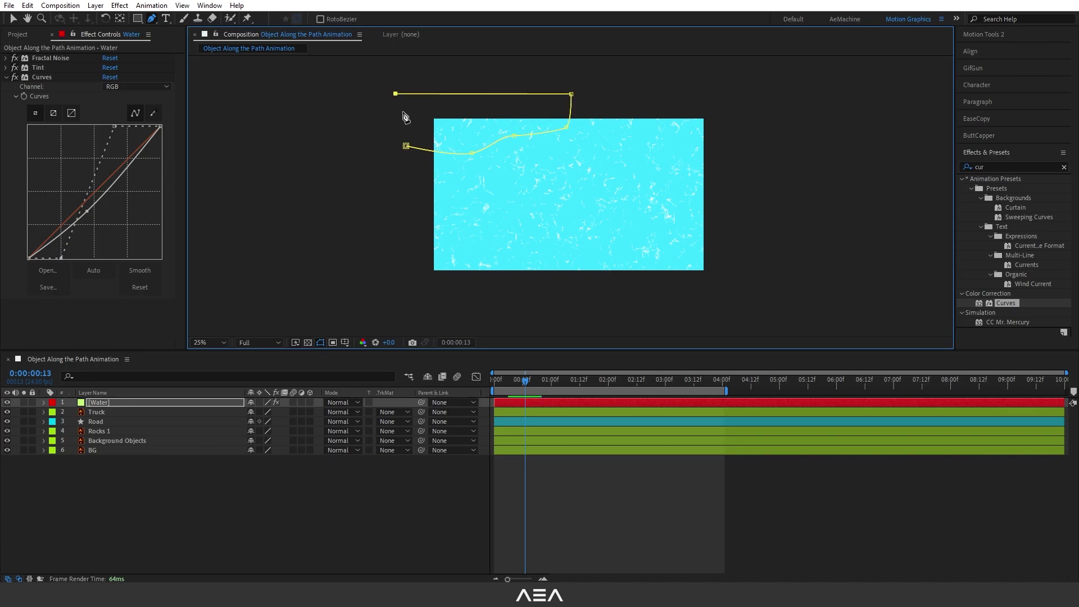
pyautogui.click(406, 146)
pyautogui.hotkey('shift', '/')
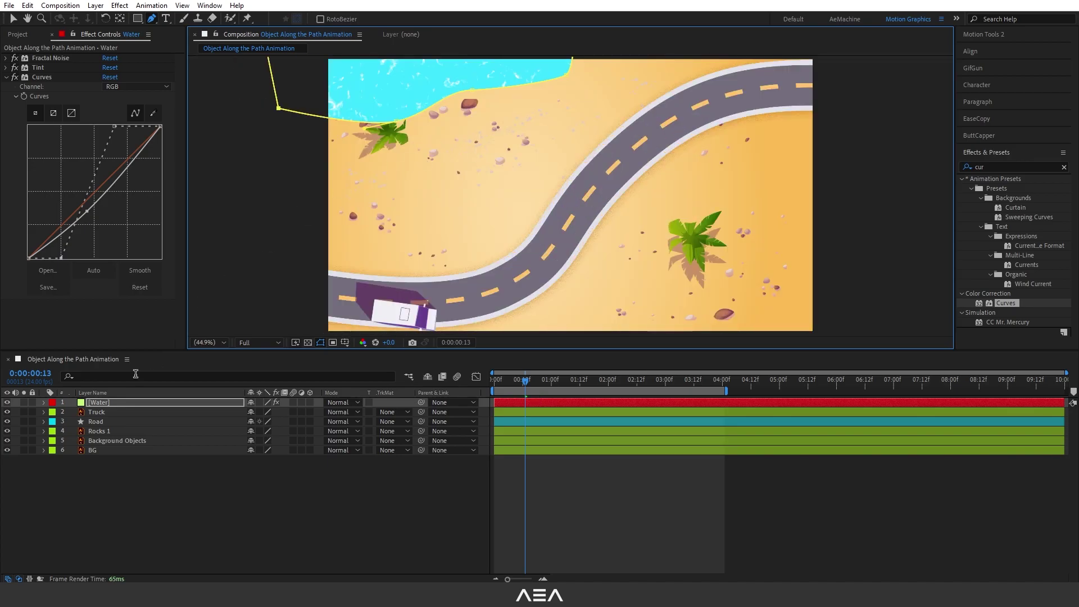
# - Feather the Water mask 253 px, move the layer just above BG, and preview
pyautogui.click(102, 406)
pyautogui.press('f')
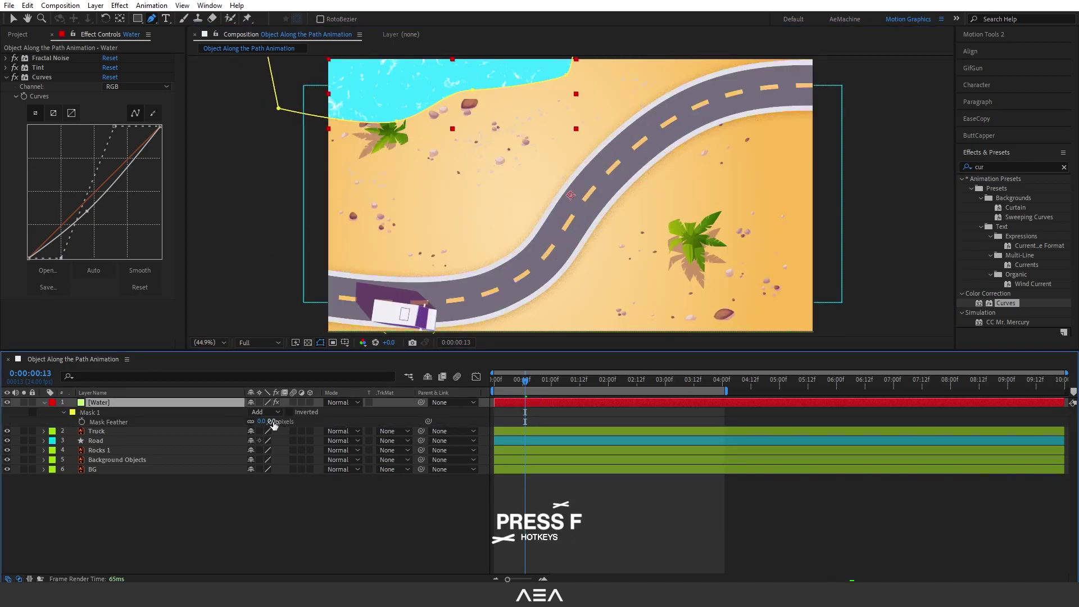
pyautogui.moveTo(272, 422); pyautogui.dragTo(396, 424)
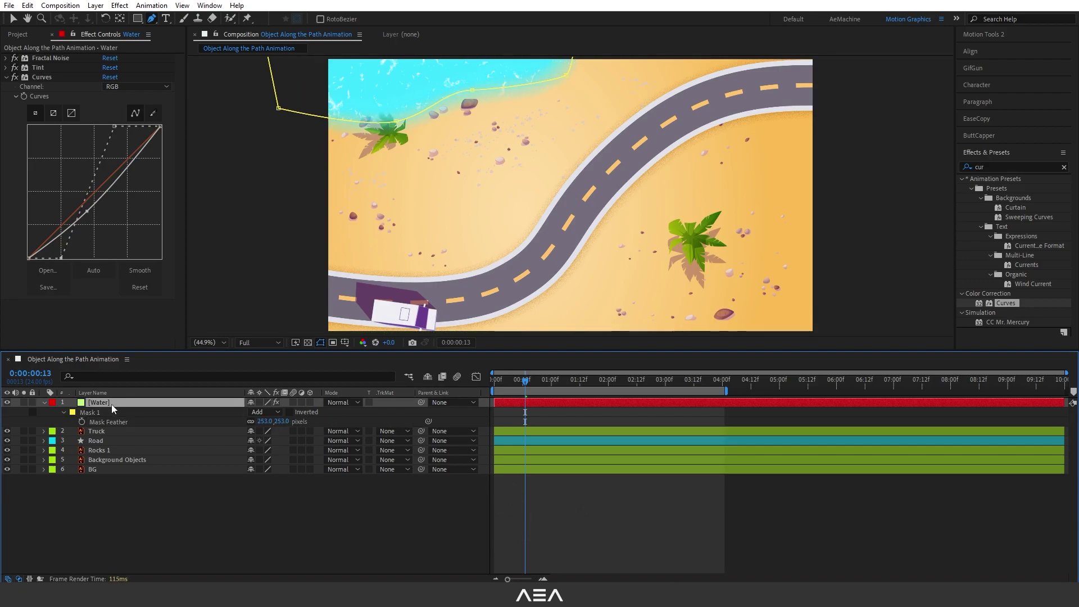
pyautogui.moveTo(111, 403); pyautogui.dragTo(369, 472)
pyautogui.press('space')
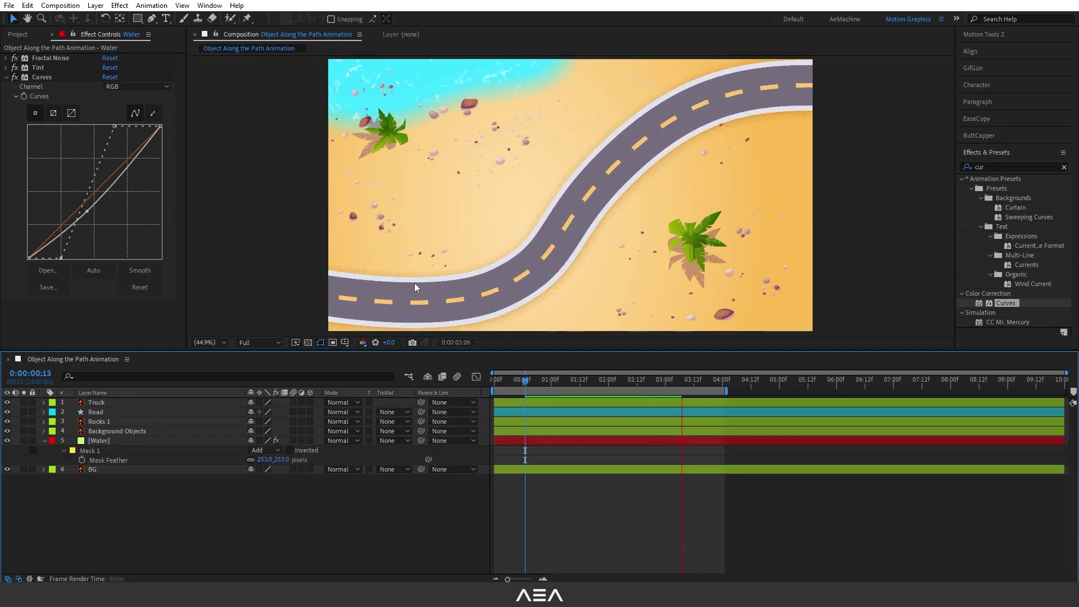
# - Collapse the effects library, show the Project panel items, and fold away the Water layer's mask properties
pyautogui.click(1007, 150)
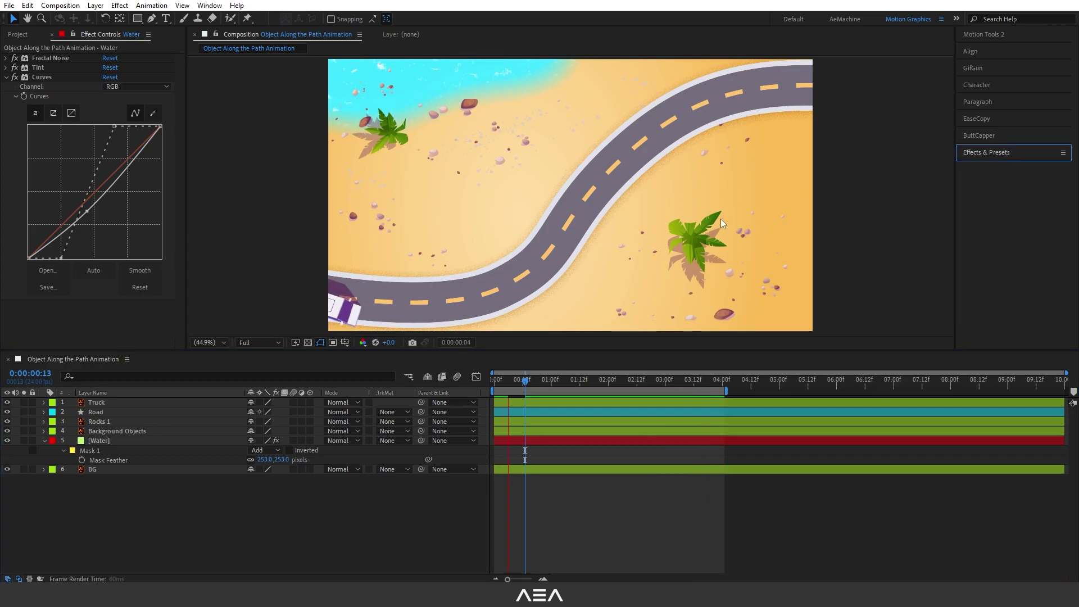
pyautogui.click(18, 35)
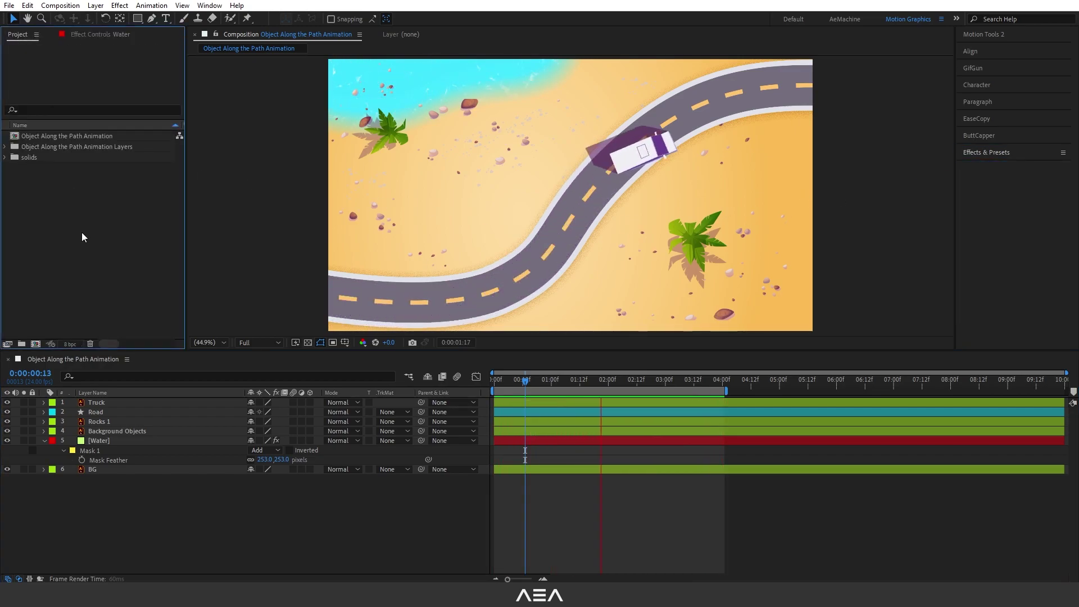
pyautogui.click(44, 441)
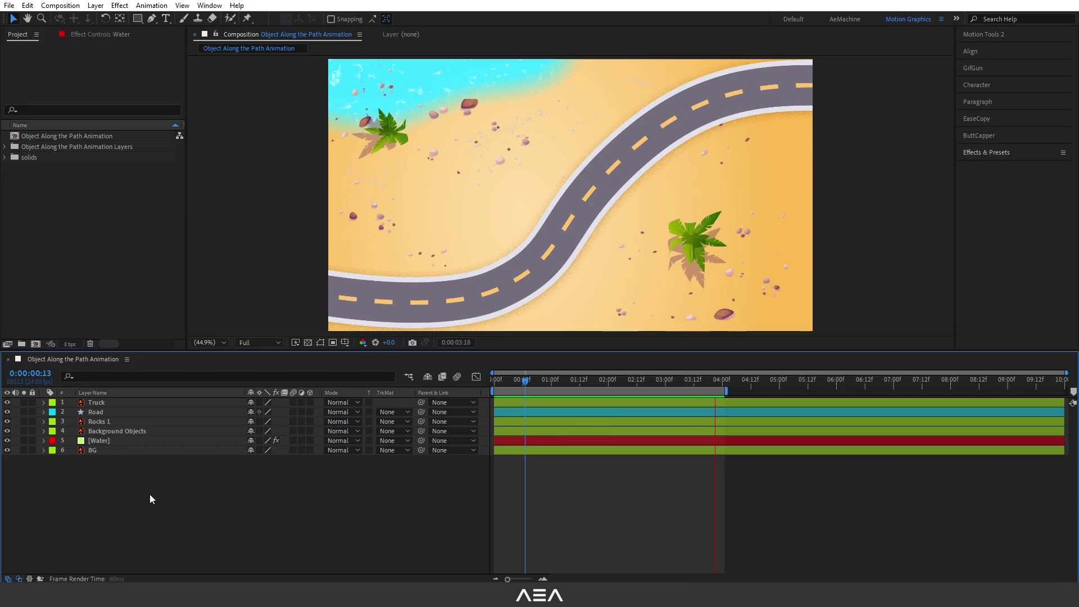